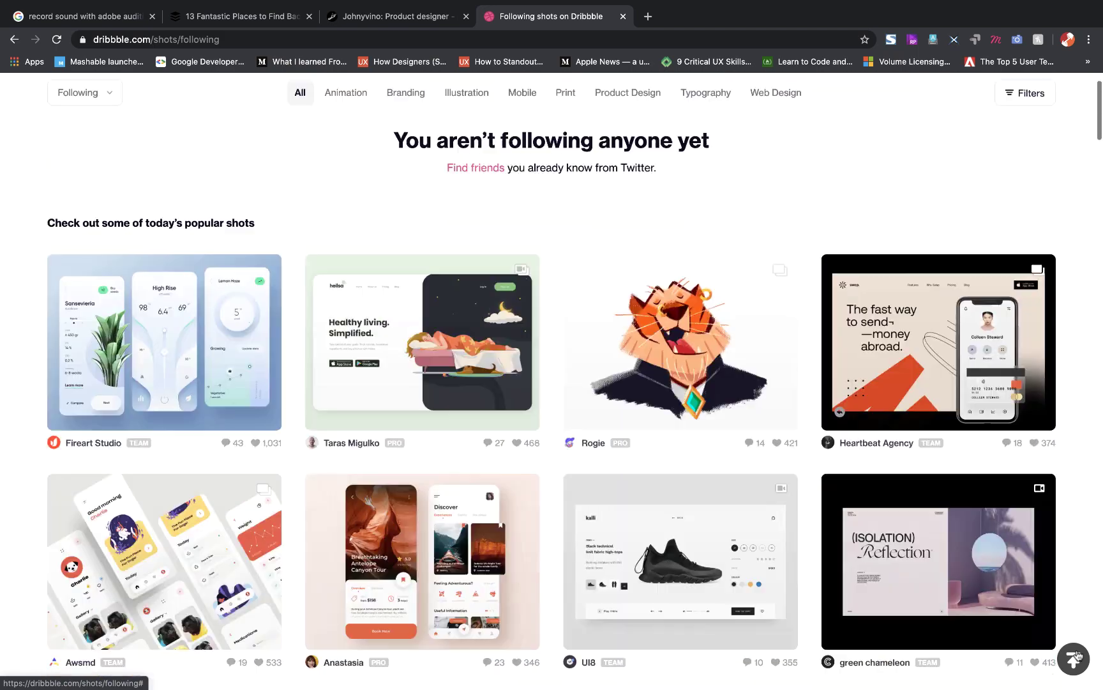
# - View the johnyvino.com portfolio and follow its contact navigation link to see the smooth scrolling
pyautogui.click(397, 17)
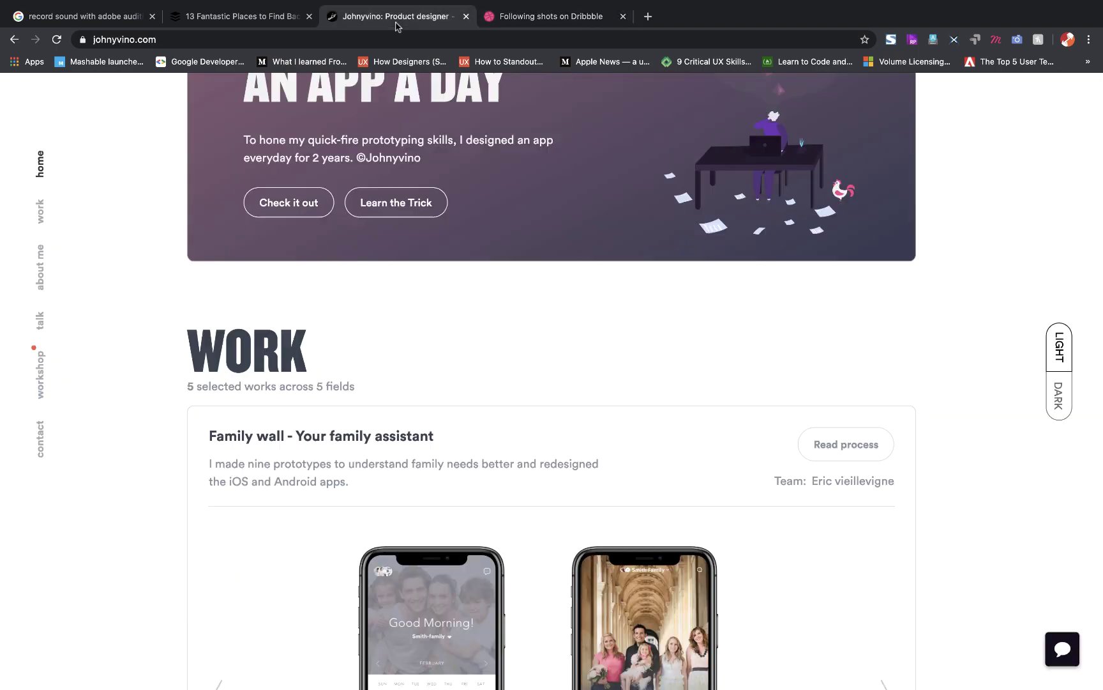
pyautogui.click(42, 434)
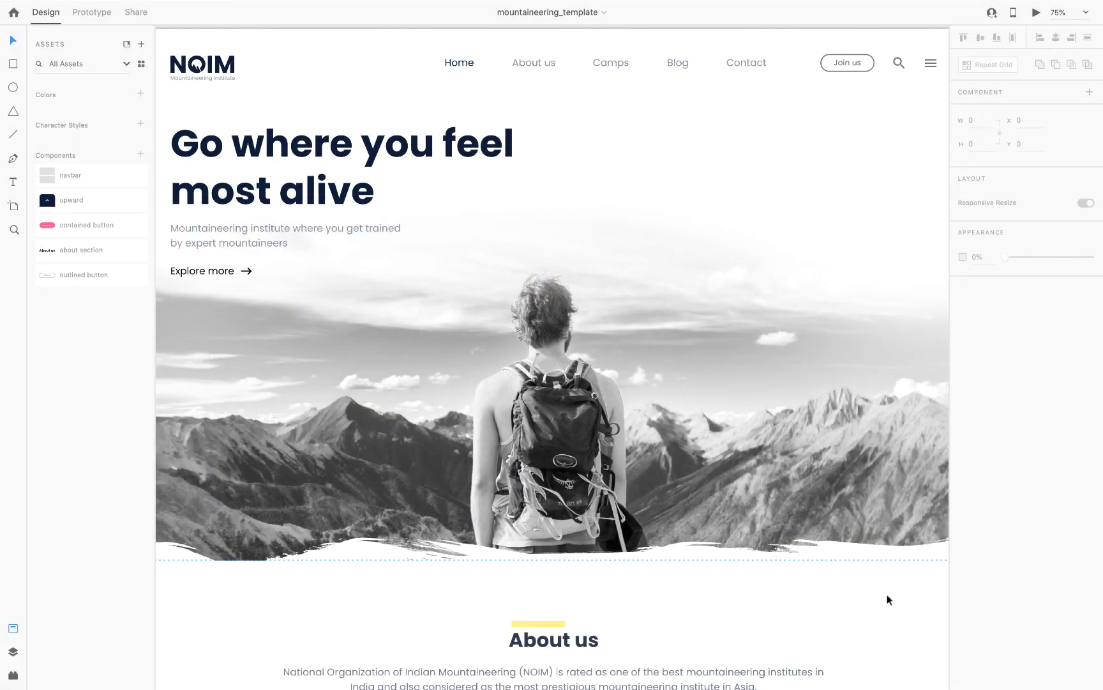
# - Switch to the mountaineering_template design in Adobe XD and review the homepage from the hero image to the footer
pyautogui.scroll(-5, 887, 599)
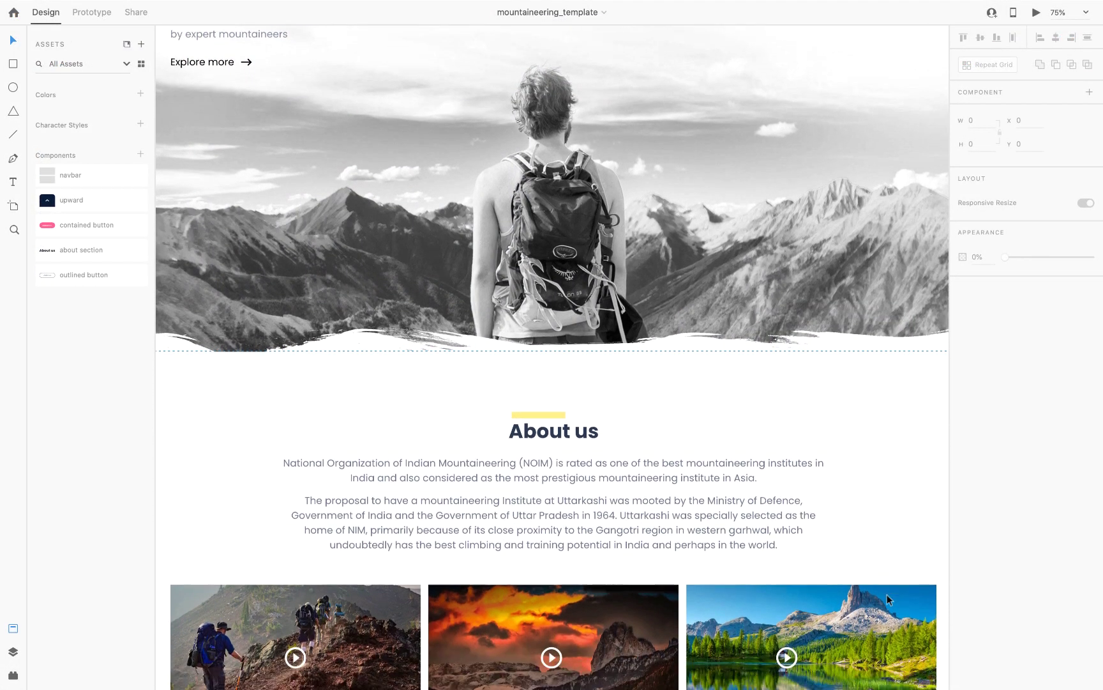
pyautogui.scroll(-10, 888, 599)
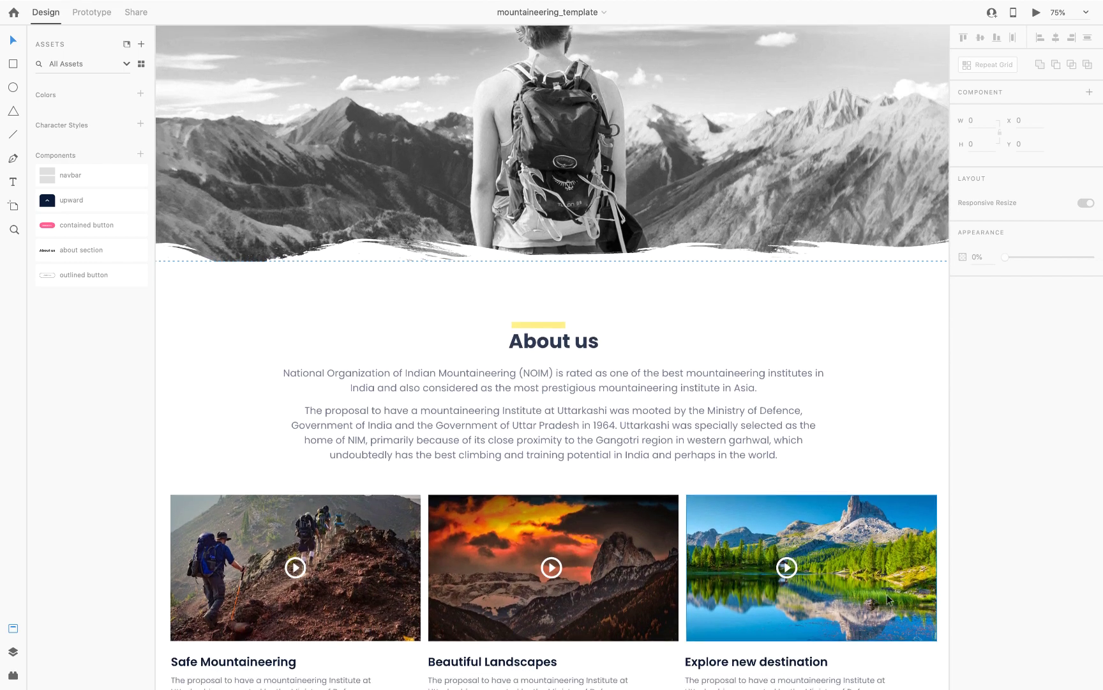
pyautogui.scroll(-1, 889, 599)
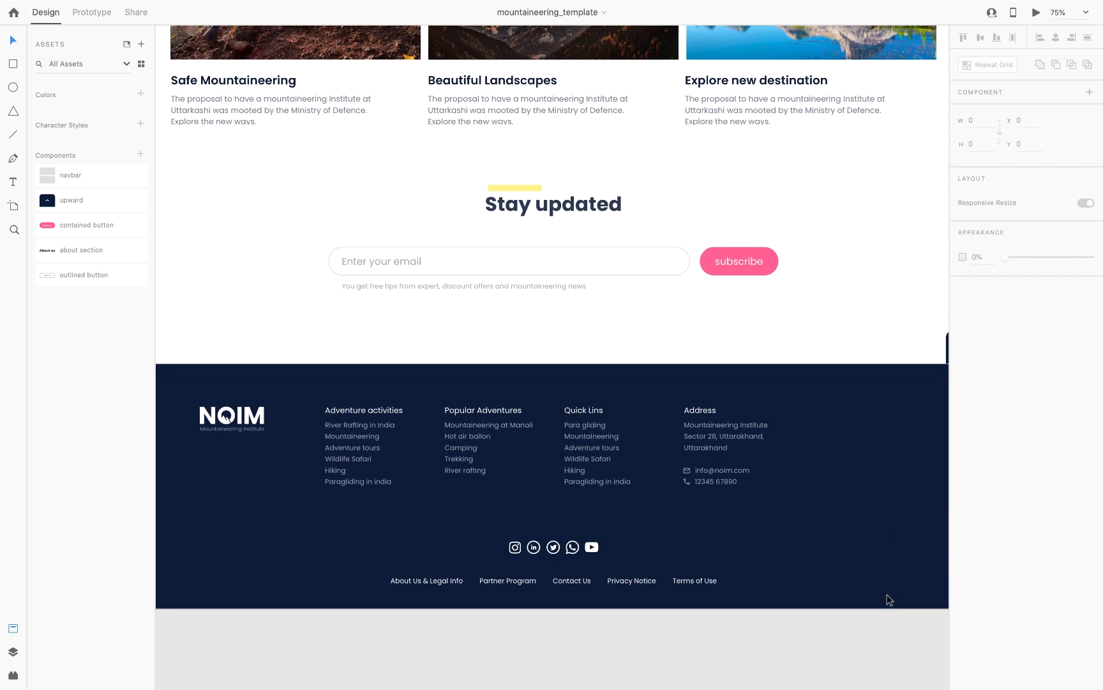
pyautogui.scroll(15, 889, 599)
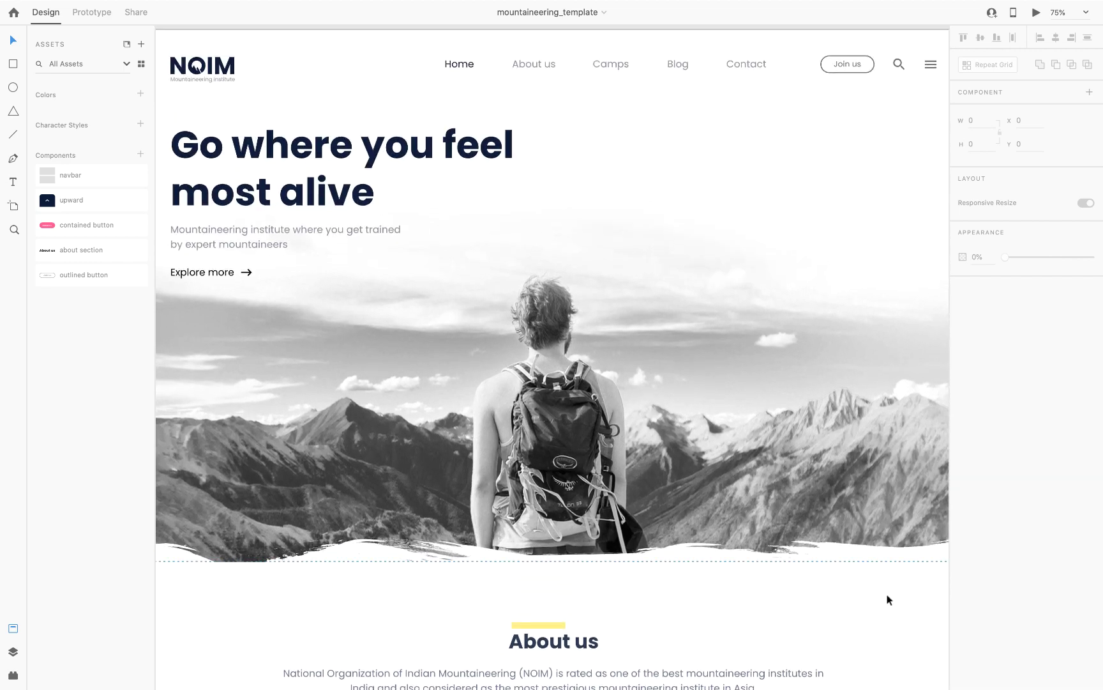
pyautogui.scroll(-5, 887, 599)
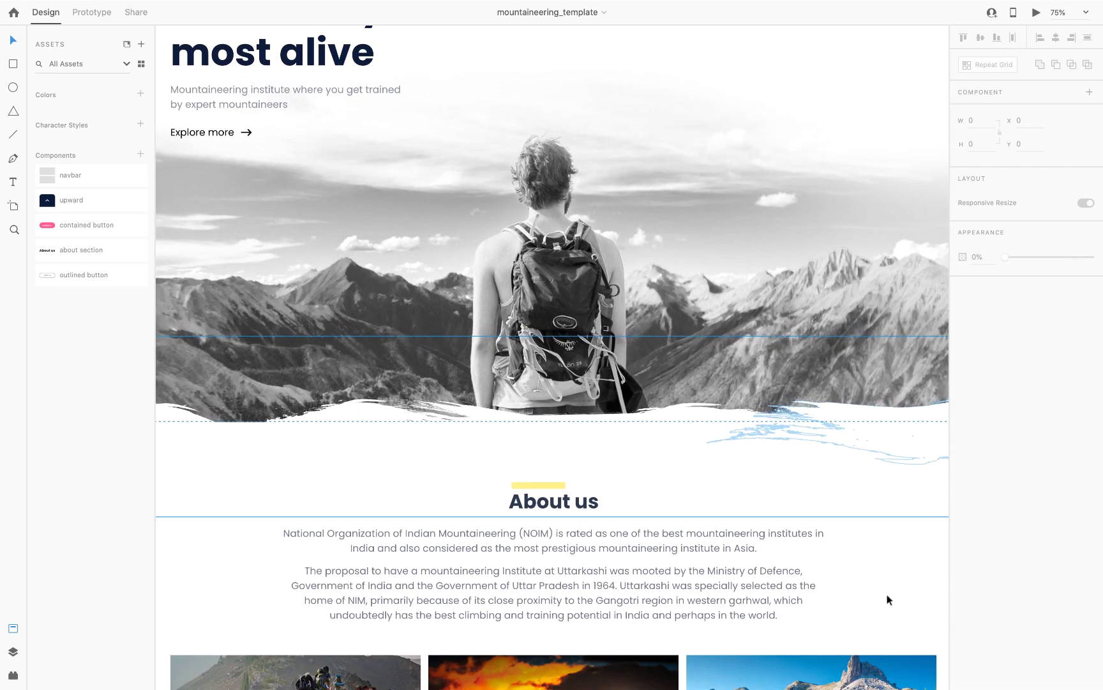
# - Rename the layer of the About us section heading to #about
pyautogui.click(613, 523)
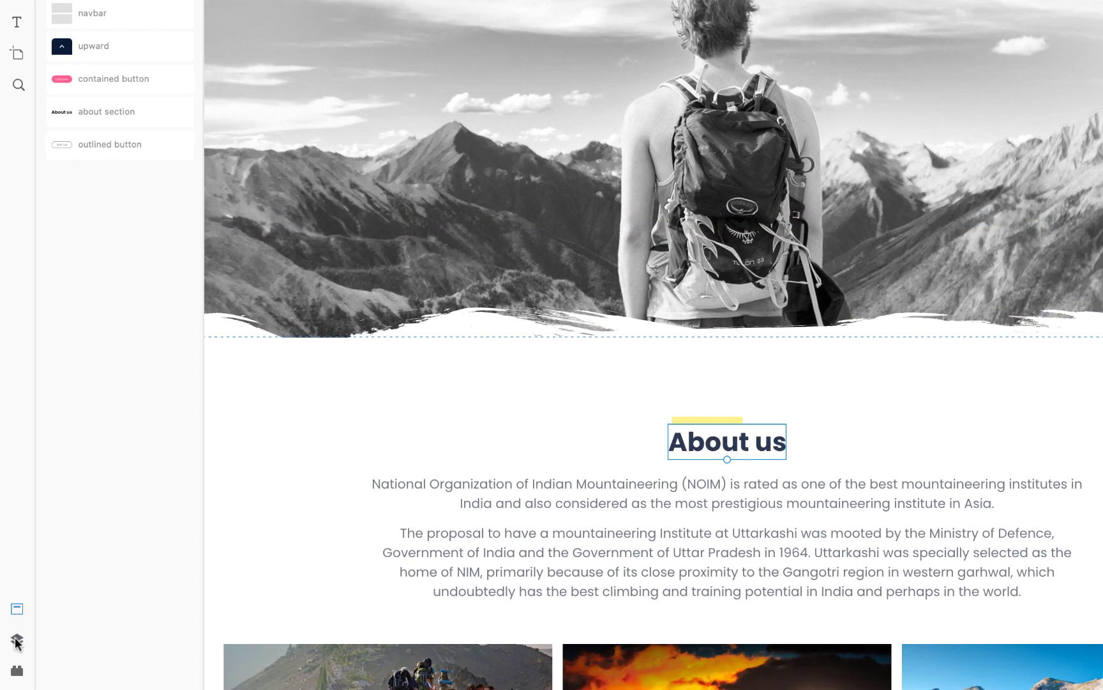
pyautogui.click(17, 640)
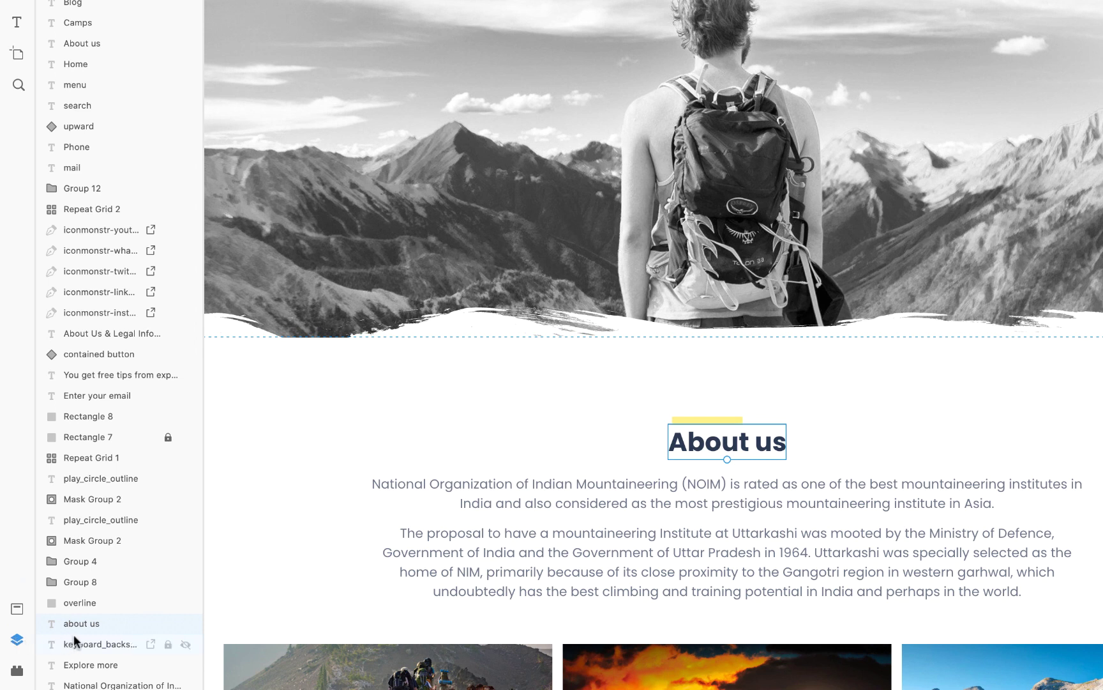
pyautogui.doubleClick(102, 624)
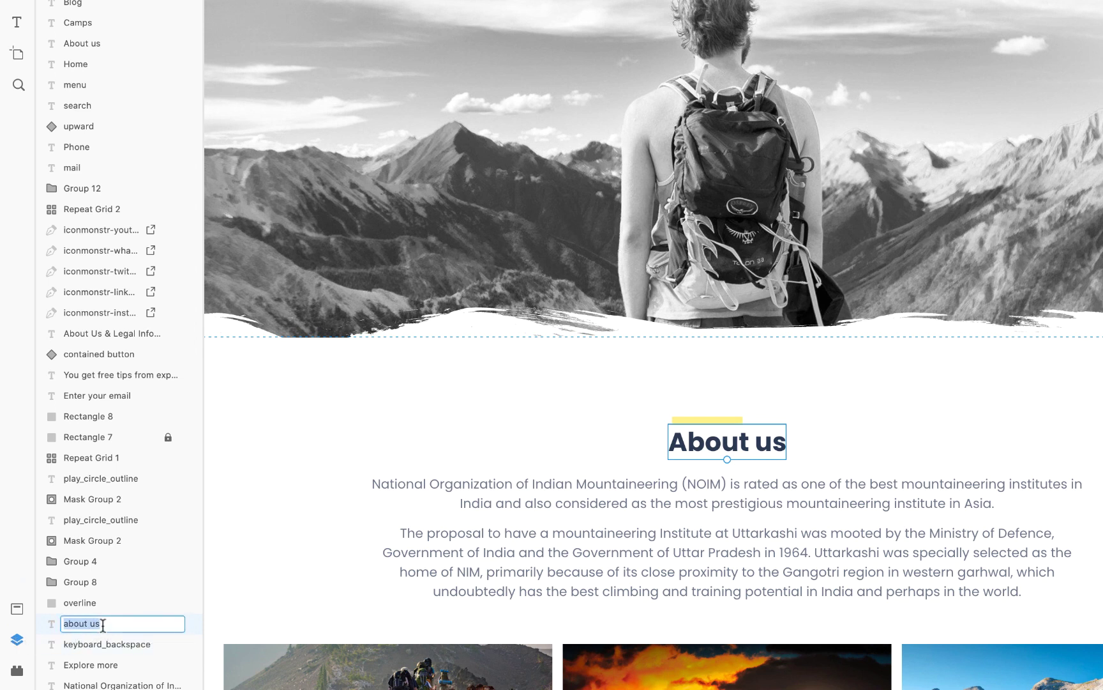
pyautogui.write('#')
pyautogui.press('Return')
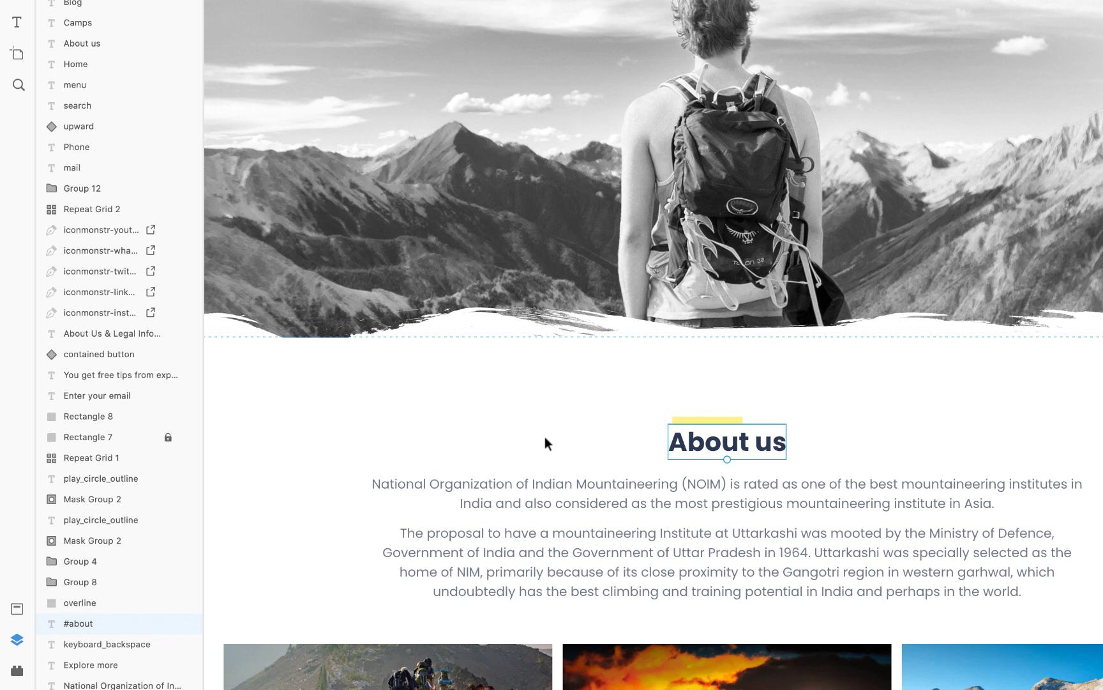
# - Draw a rectangle around the About us link in the navigation bar and remove its fill and border
pyautogui.scroll(5, 544, 436)
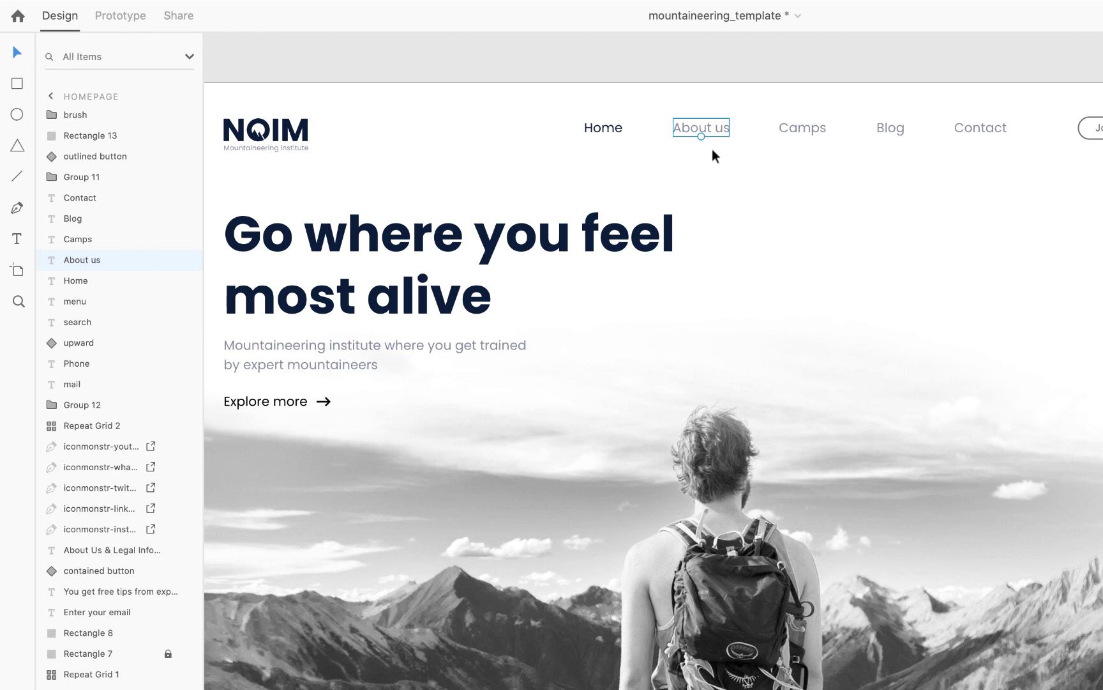
pyautogui.press('Escape')
pyautogui.press('r')
pyautogui.moveTo(650, 110); pyautogui.dragTo(752, 145)
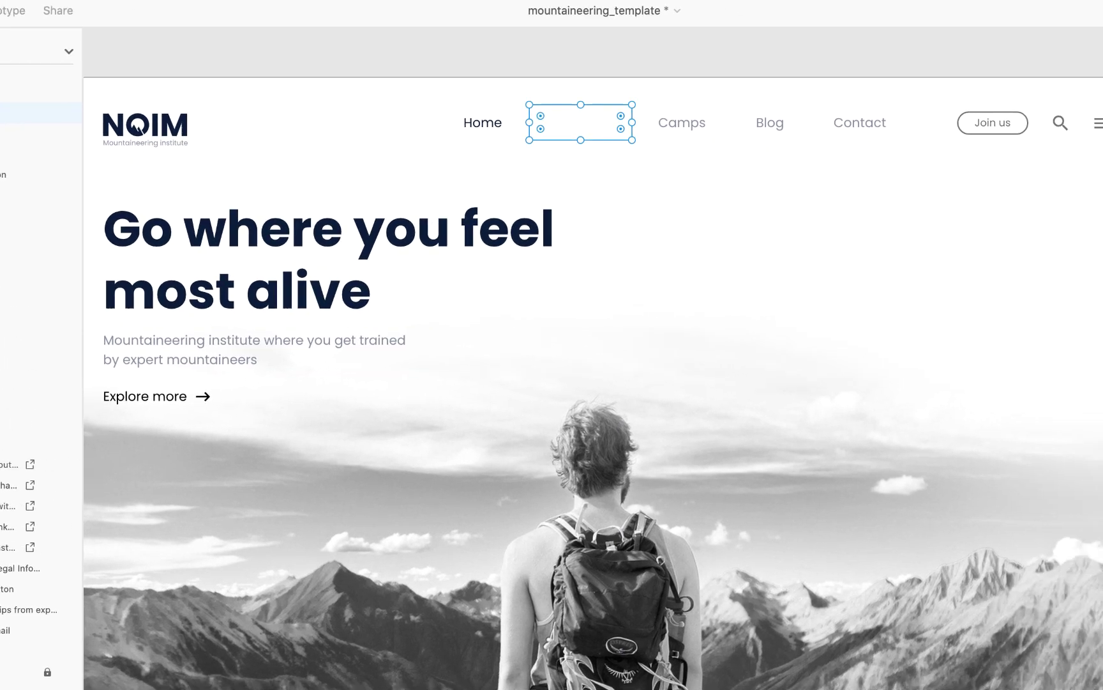
pyautogui.click(944, 474)
pyautogui.click(944, 505)
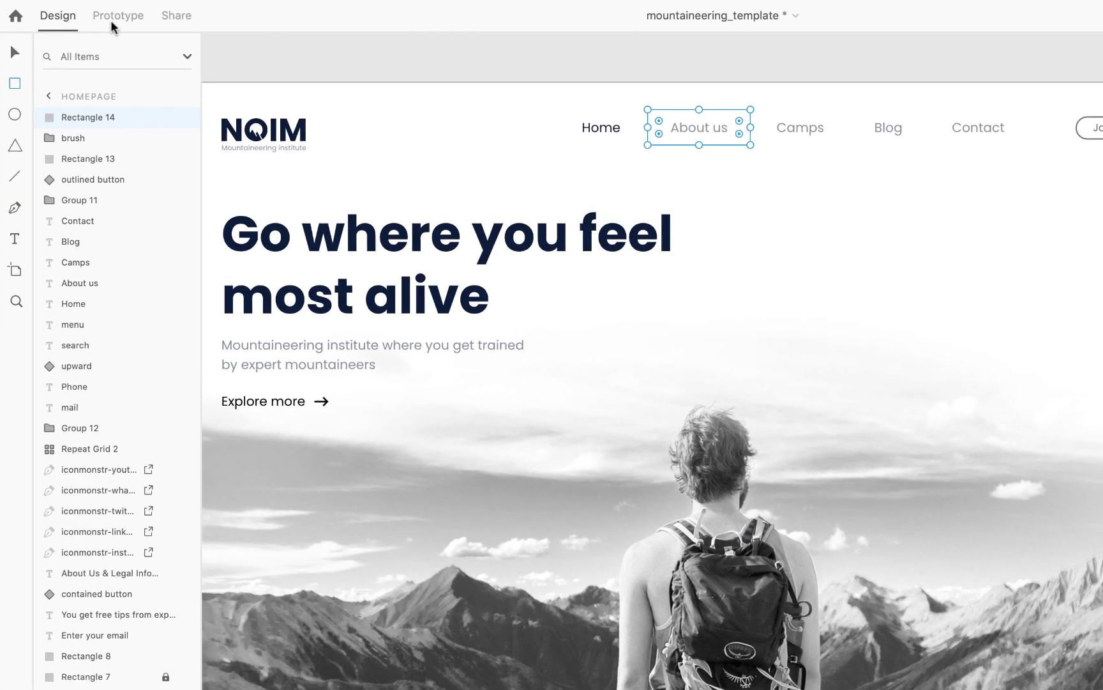
# - Give the rectangle over the About us link a Tap interaction that scrolls to #about with Ease Out easing
pyautogui.click(109, 20)
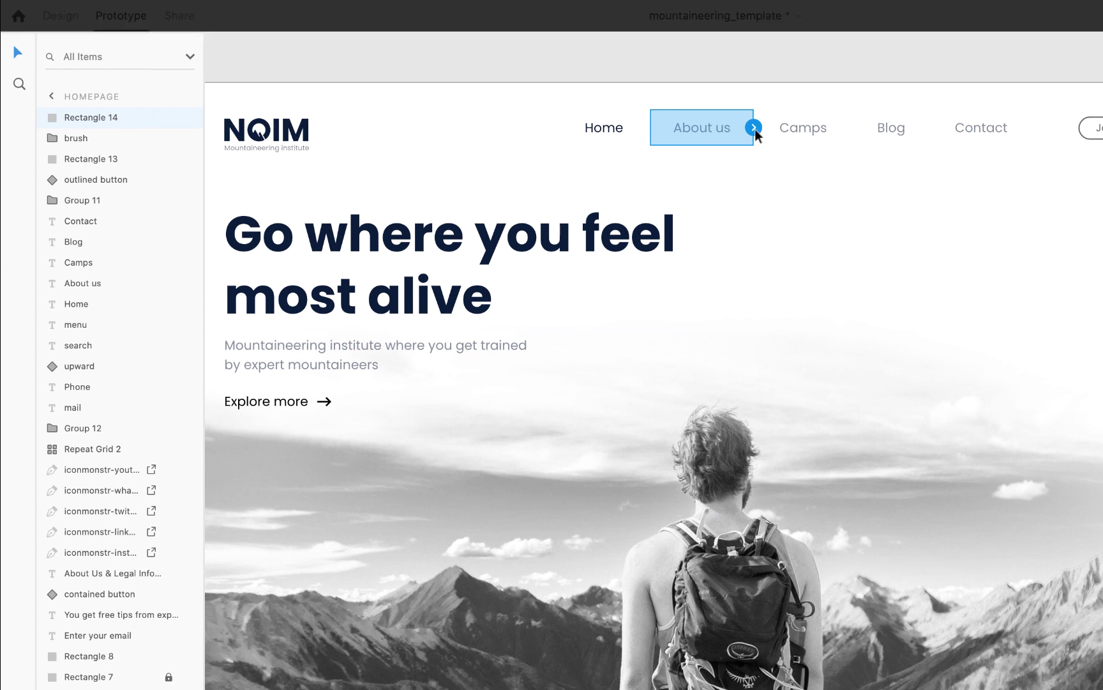
pyautogui.moveTo(754, 128); pyautogui.dragTo(805, 93)
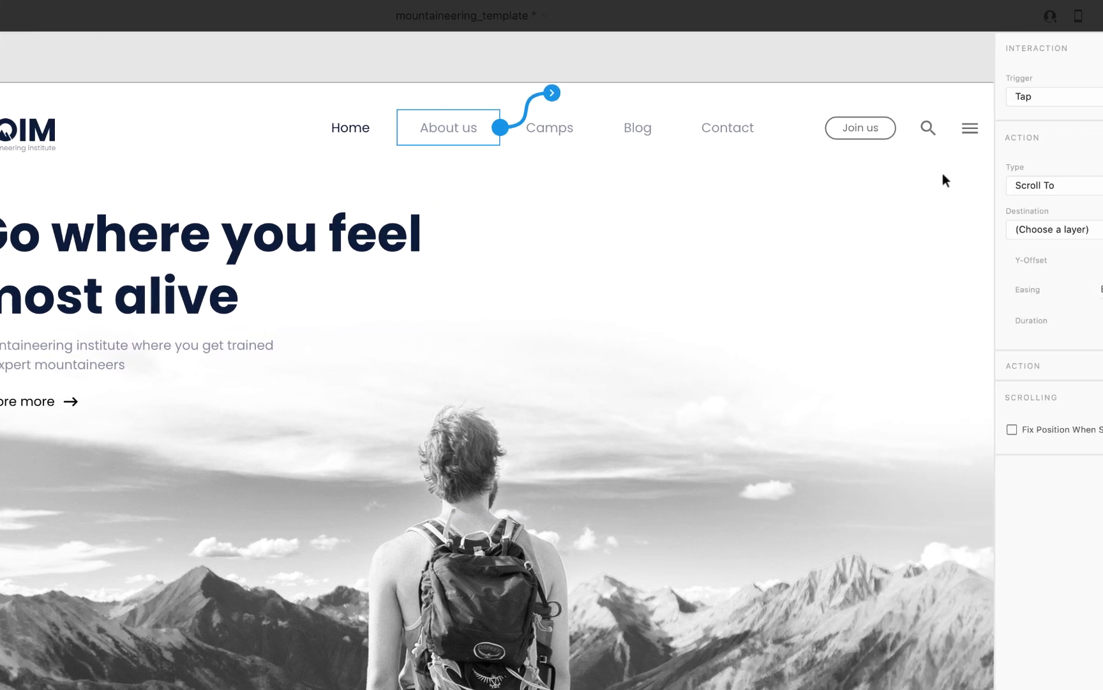
pyautogui.click(958, 184)
pyautogui.click(959, 186)
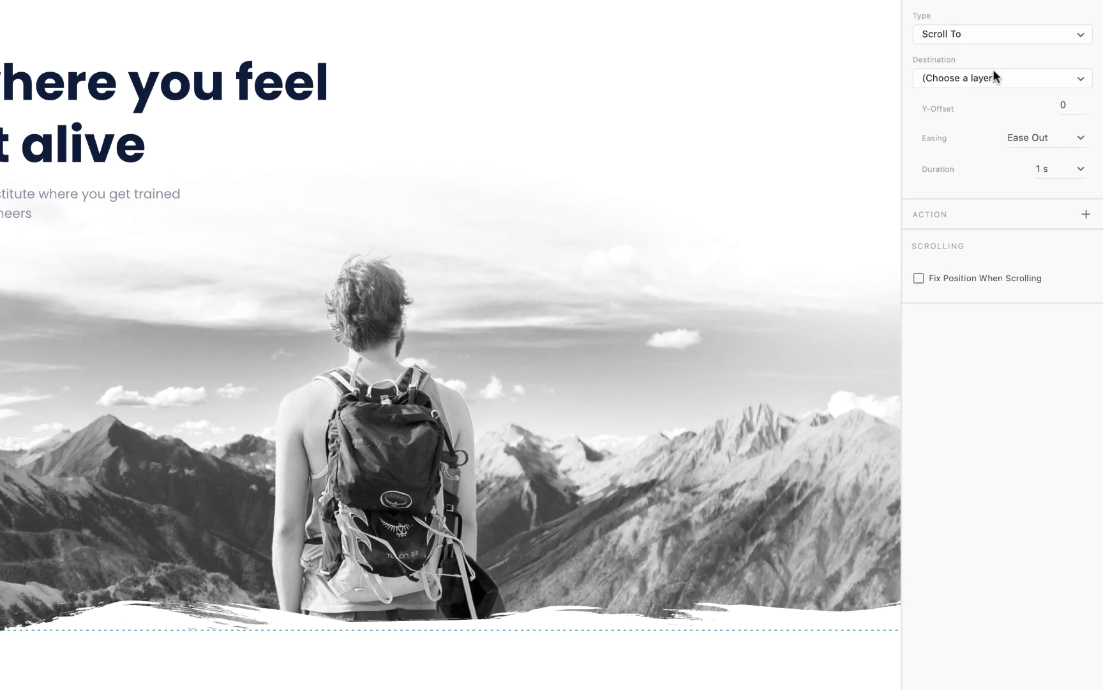
pyautogui.click(993, 222)
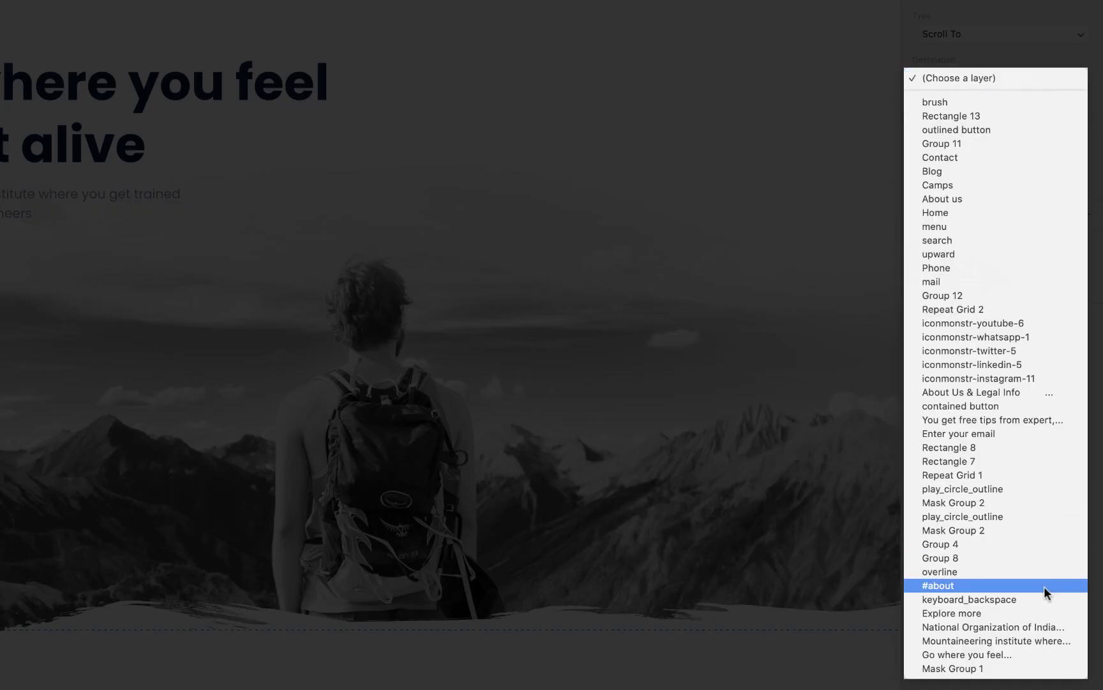
pyautogui.click(1044, 586)
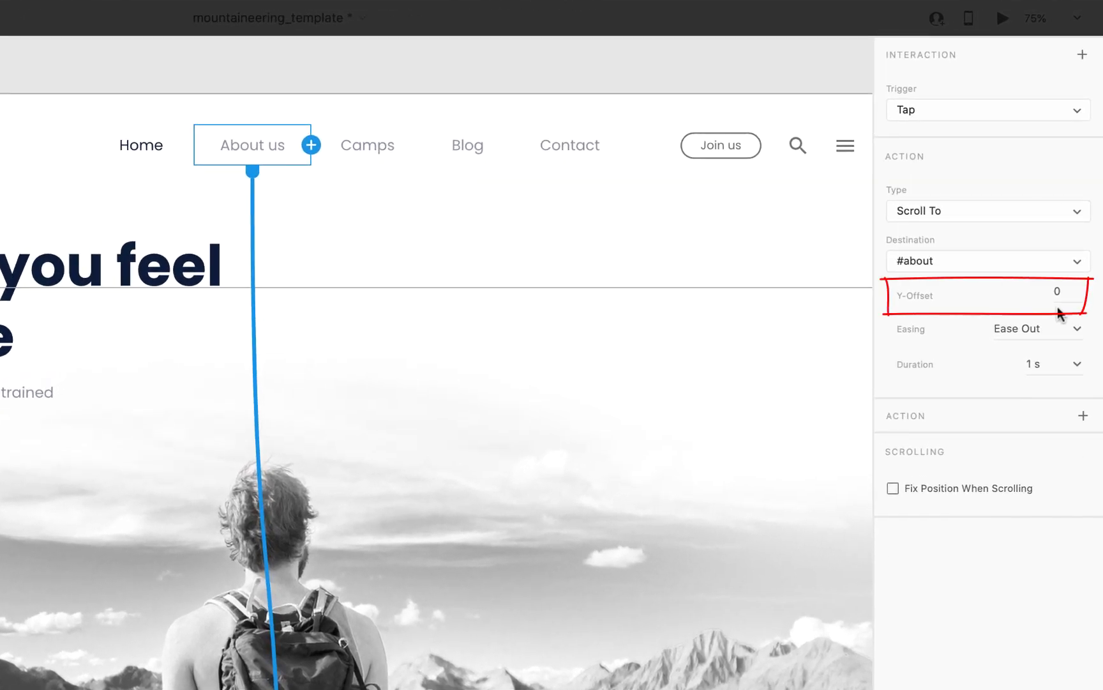
pyautogui.click(1078, 329)
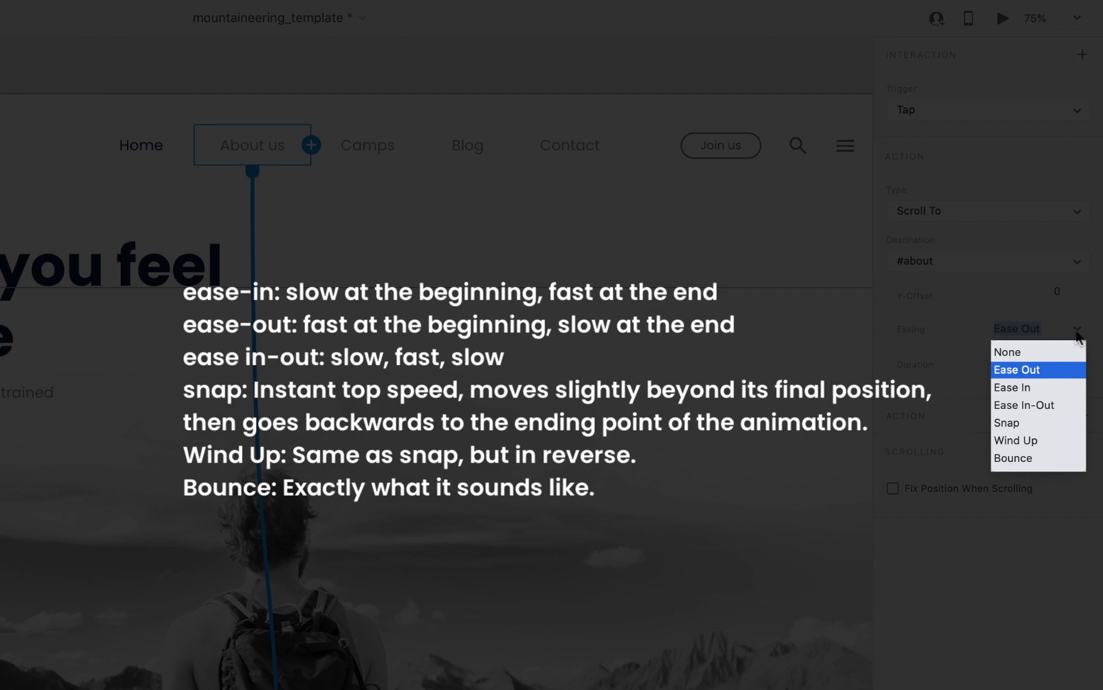
pyautogui.click(971, 356)
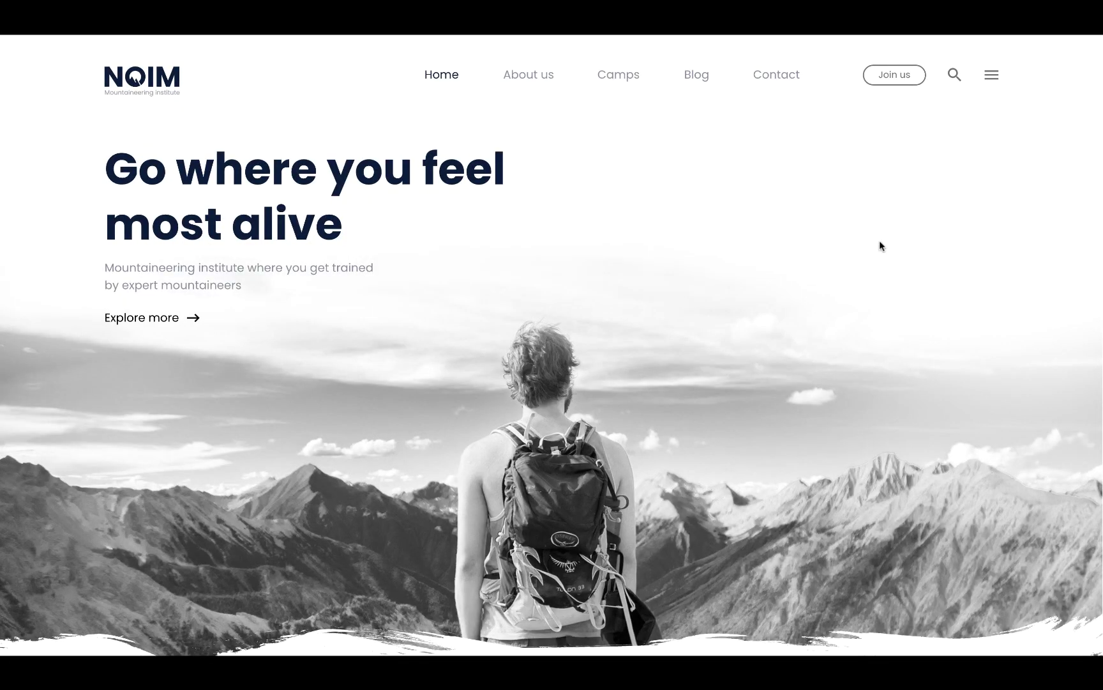
# - Test the About us link in the prototype preview, check the space above the section heading, and close the preview
pyautogui.click(528, 74)
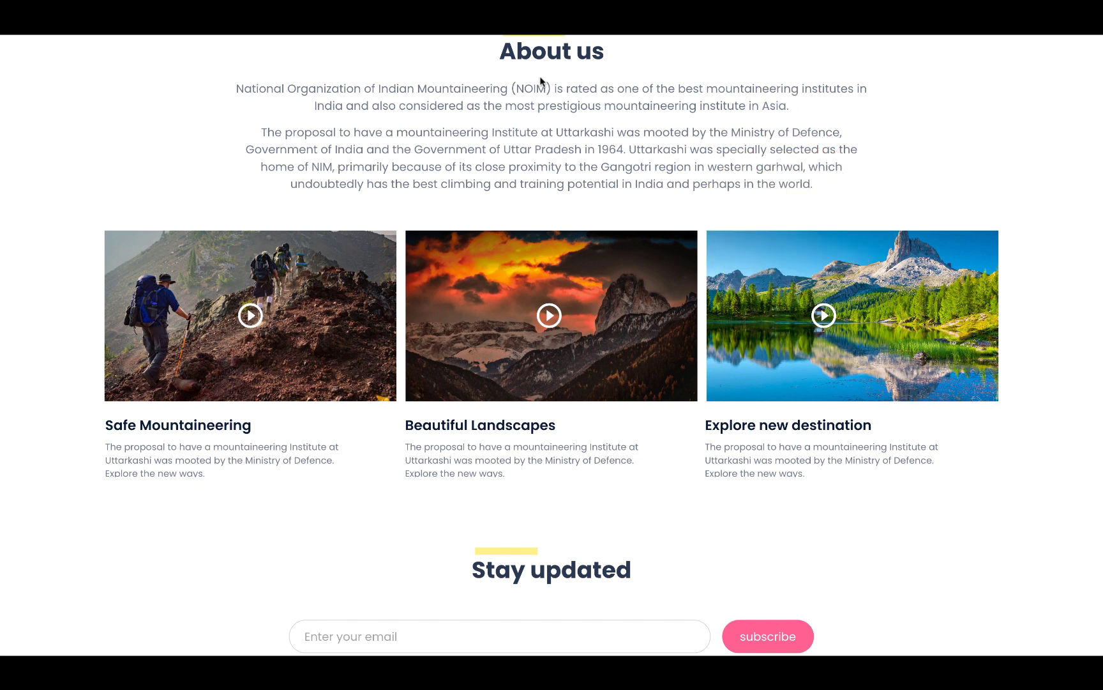
pyautogui.scroll(2, 540, 81)
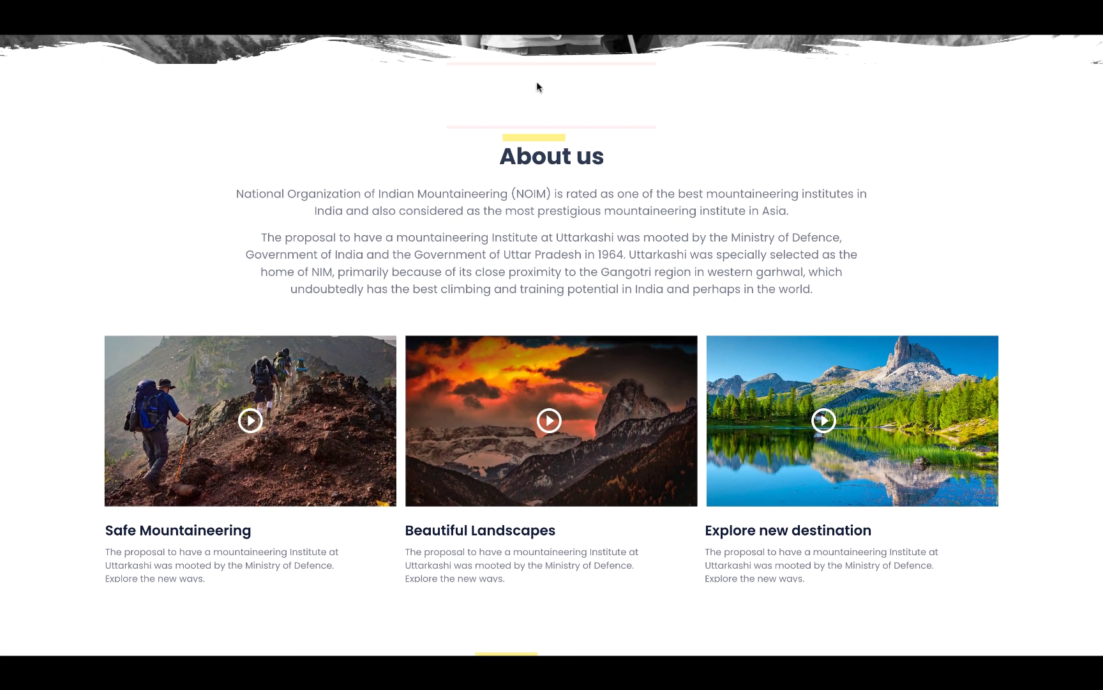
pyautogui.press('Escape')
pyautogui.click(12, 26)
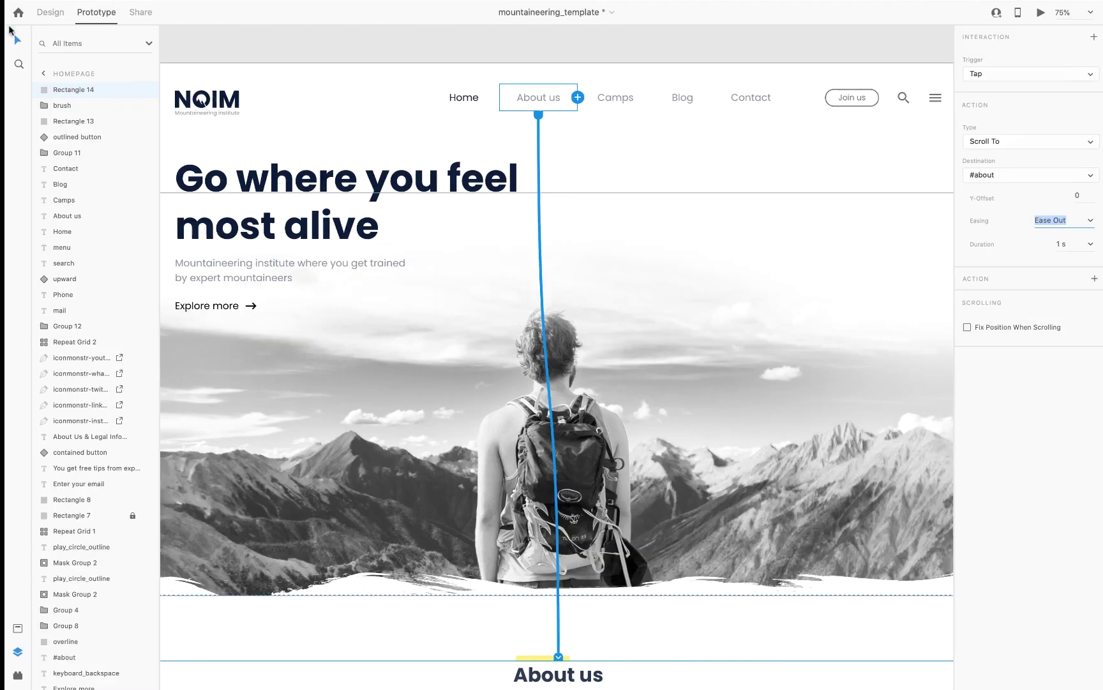
# - Measure the distance from the About us section heading up to the bottom of the hero area in Design mode
pyautogui.scroll(-3, 584, 253)
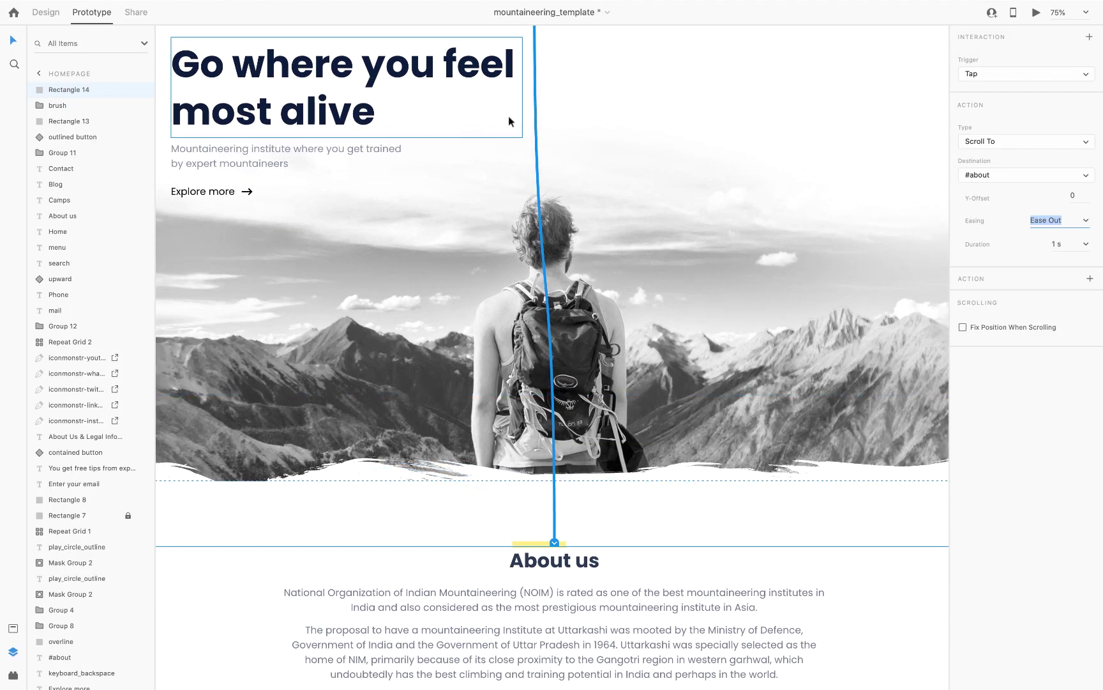
pyautogui.scroll(3, 509, 115)
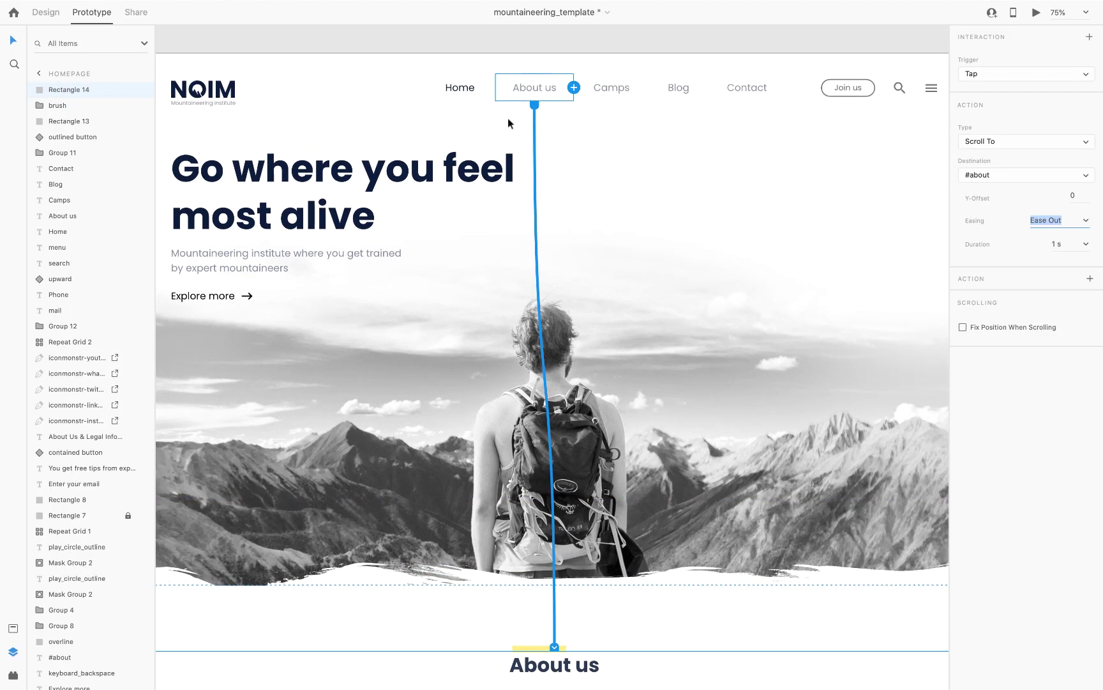
pyautogui.click(46, 12)
pyautogui.scroll(-2, 721, 551)
pyautogui.click(578, 583)
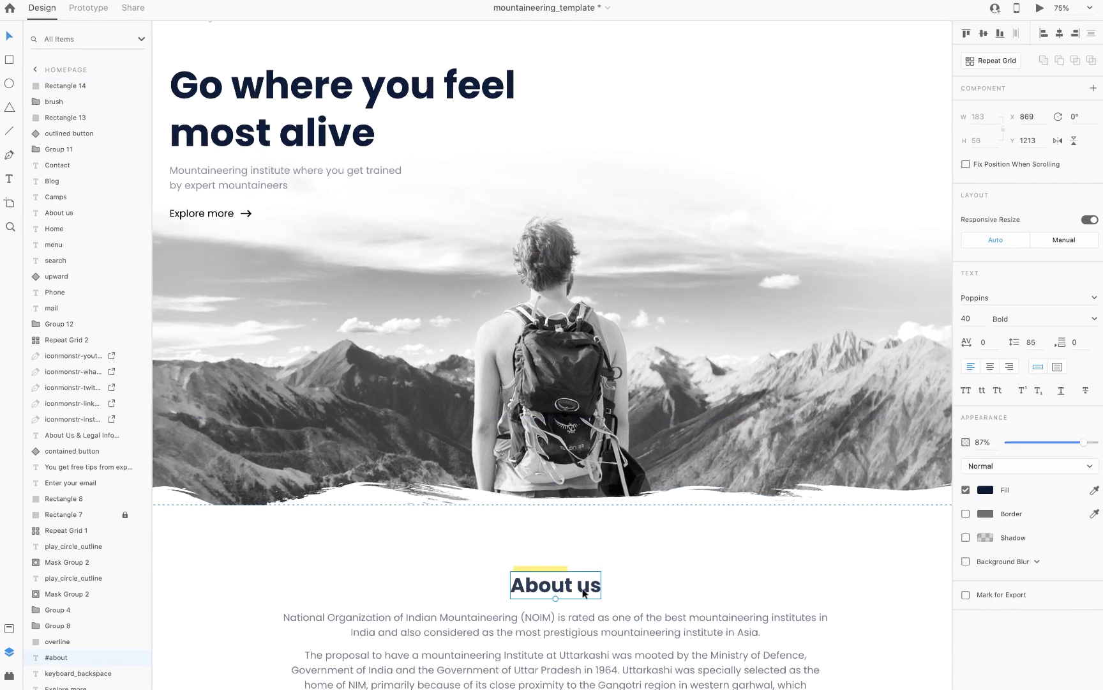
pyautogui.press('alt')
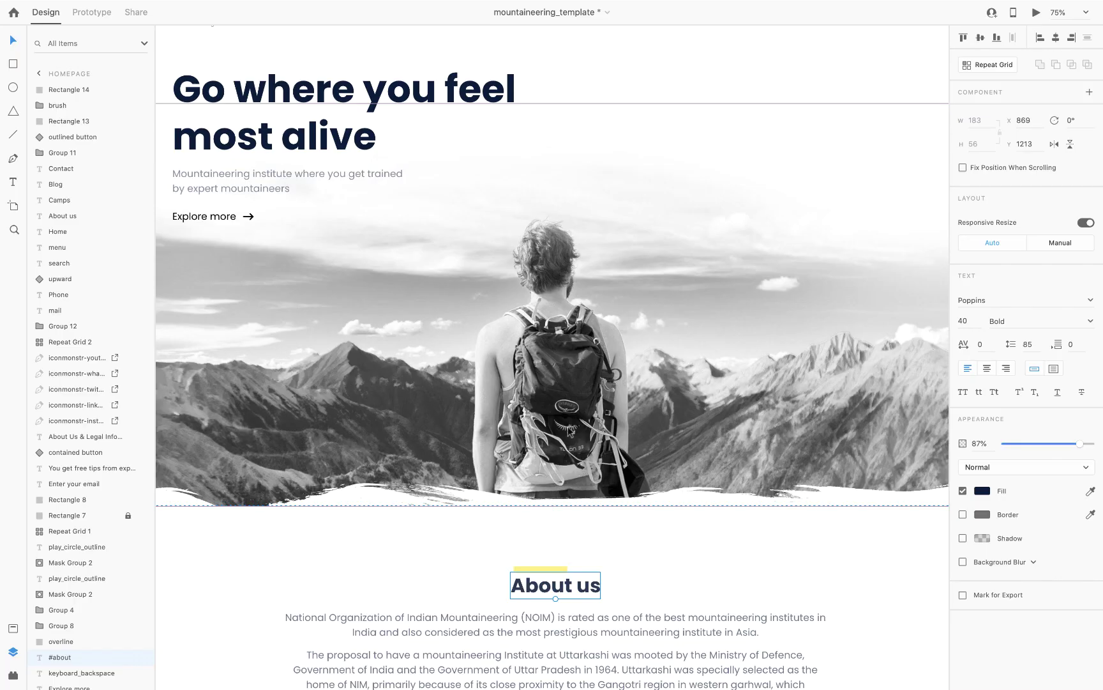
# - Set the Y-Offset of the About us link's scroll interaction to -133
pyautogui.click(105, 13)
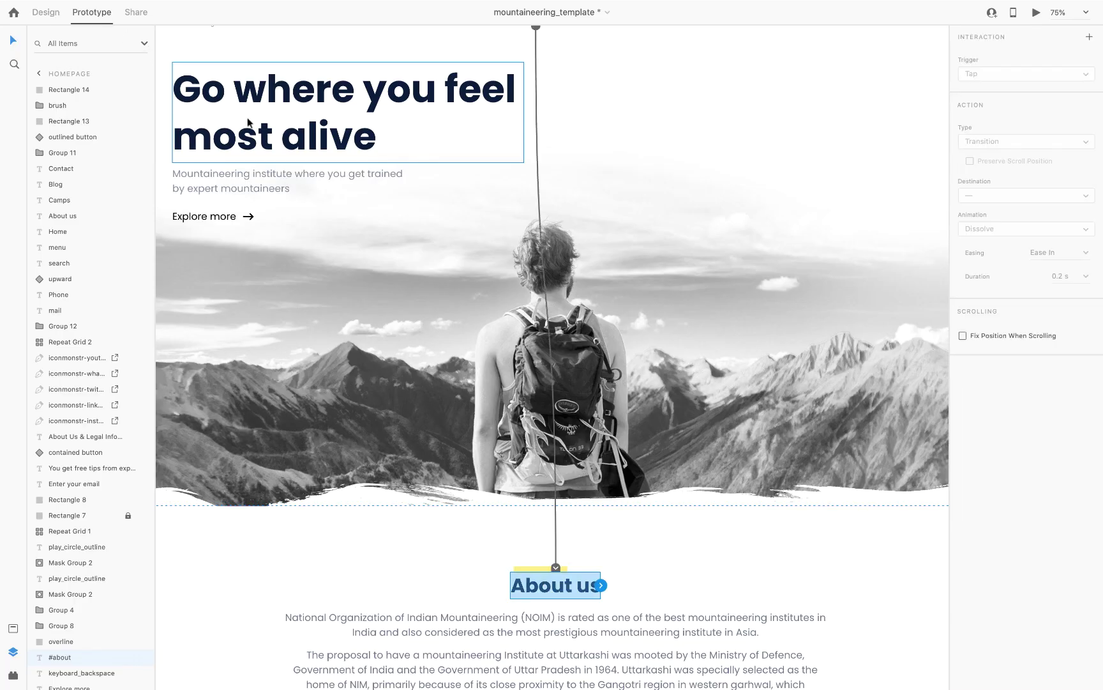
pyautogui.scroll(3, 713, 245)
pyautogui.click(550, 93)
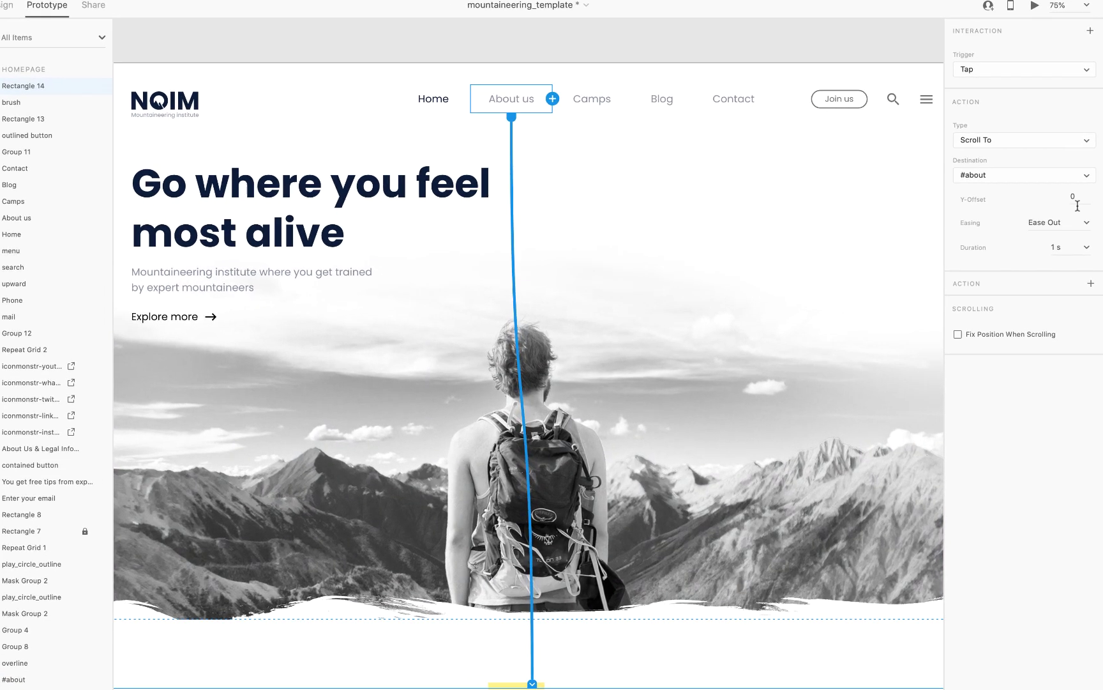
pyautogui.click(1077, 205)
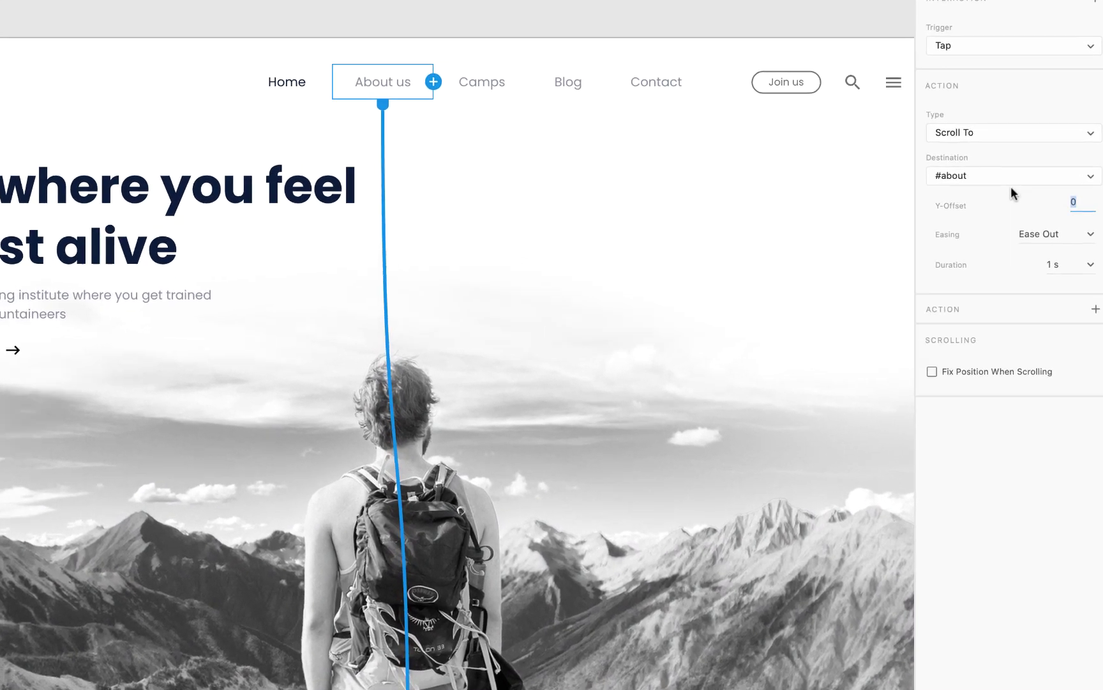
pyautogui.write('-133')
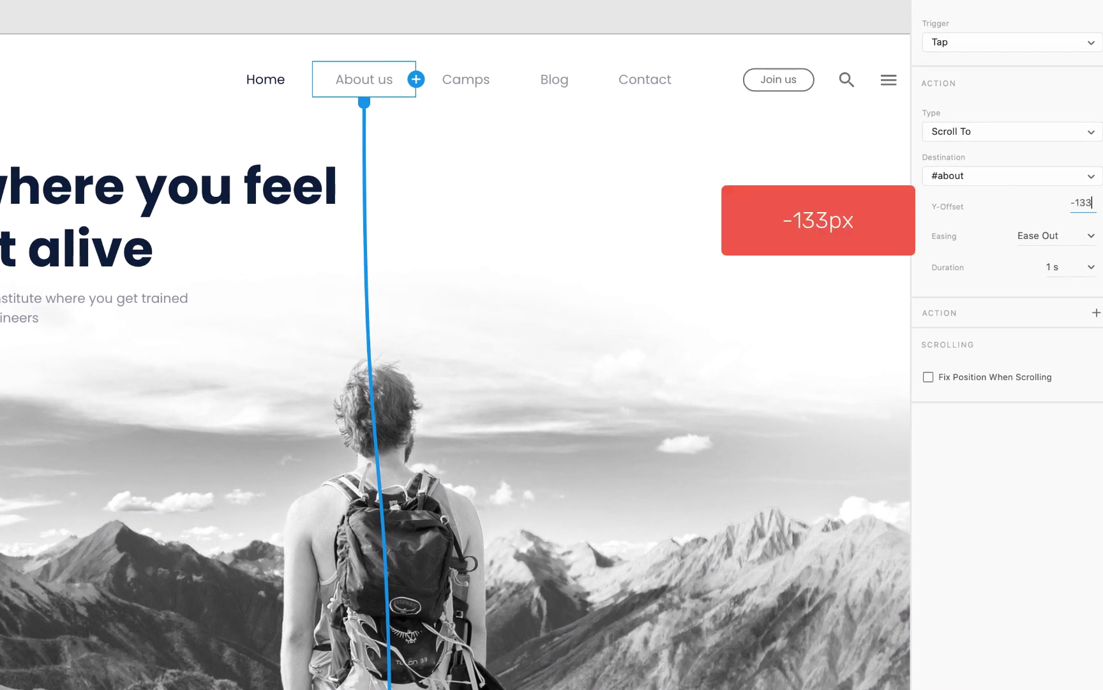
pyautogui.press('Return')
pyautogui.click(532, 8)
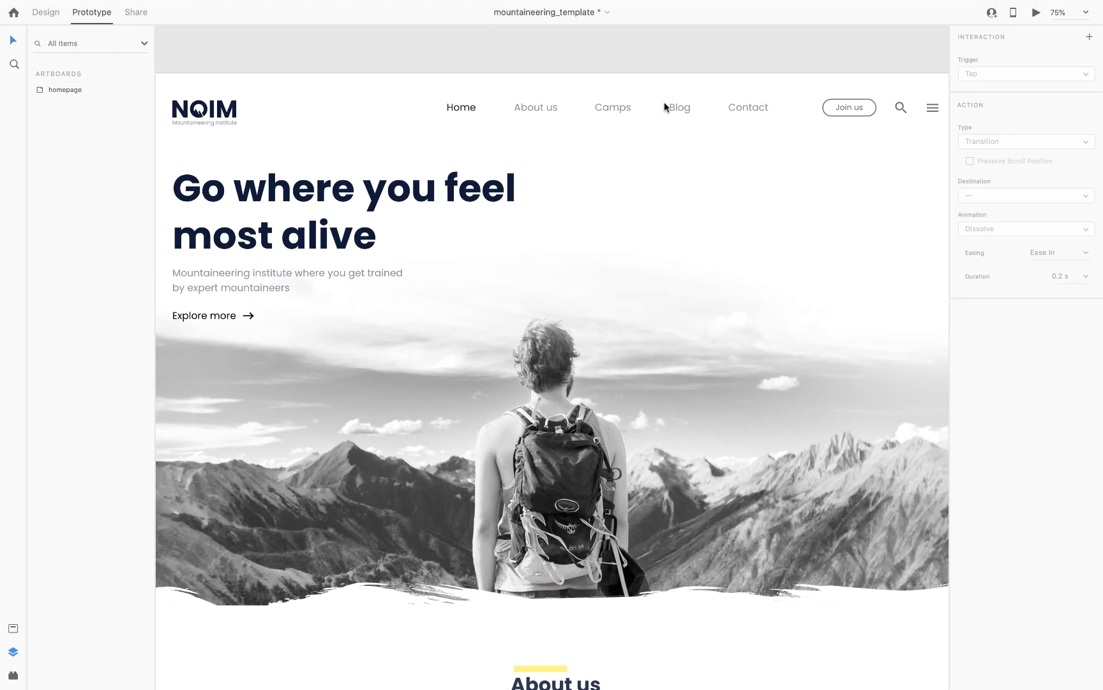
# - Preview the prototype again, test the About us link with its new offset, and close the preview
pyautogui.press('super+Return')
pyautogui.click(529, 76)
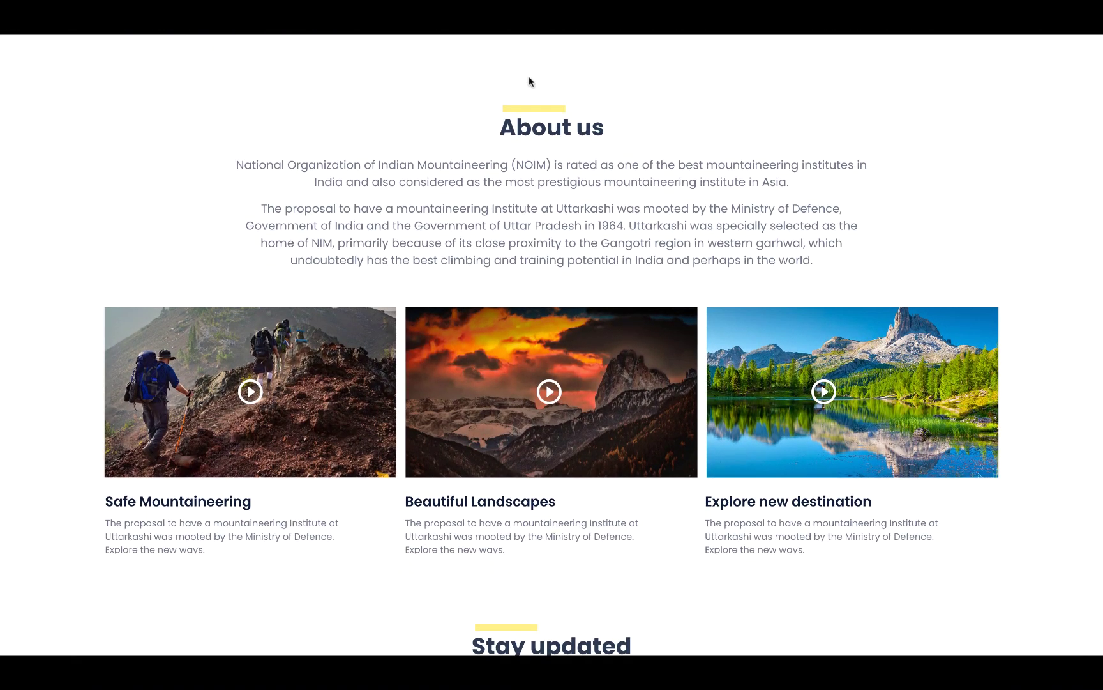
pyautogui.press('Escape')
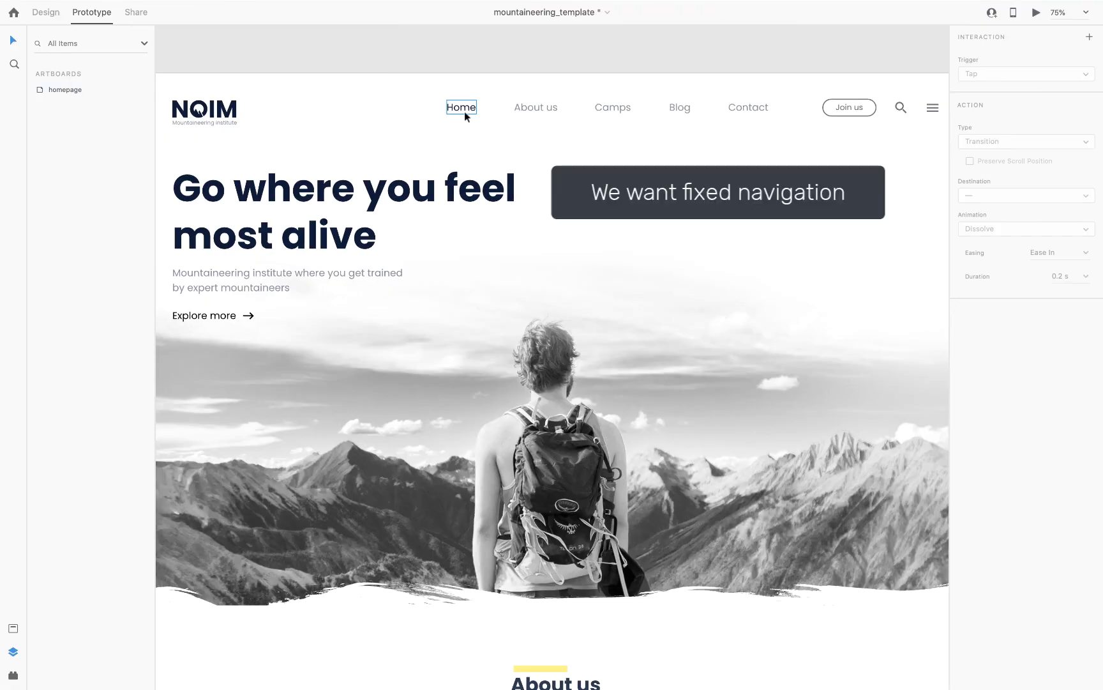
# - Fix the position of the navigation bar's logo, links, button and icons when scrolling, in Design mode
pyautogui.click(44, 14)
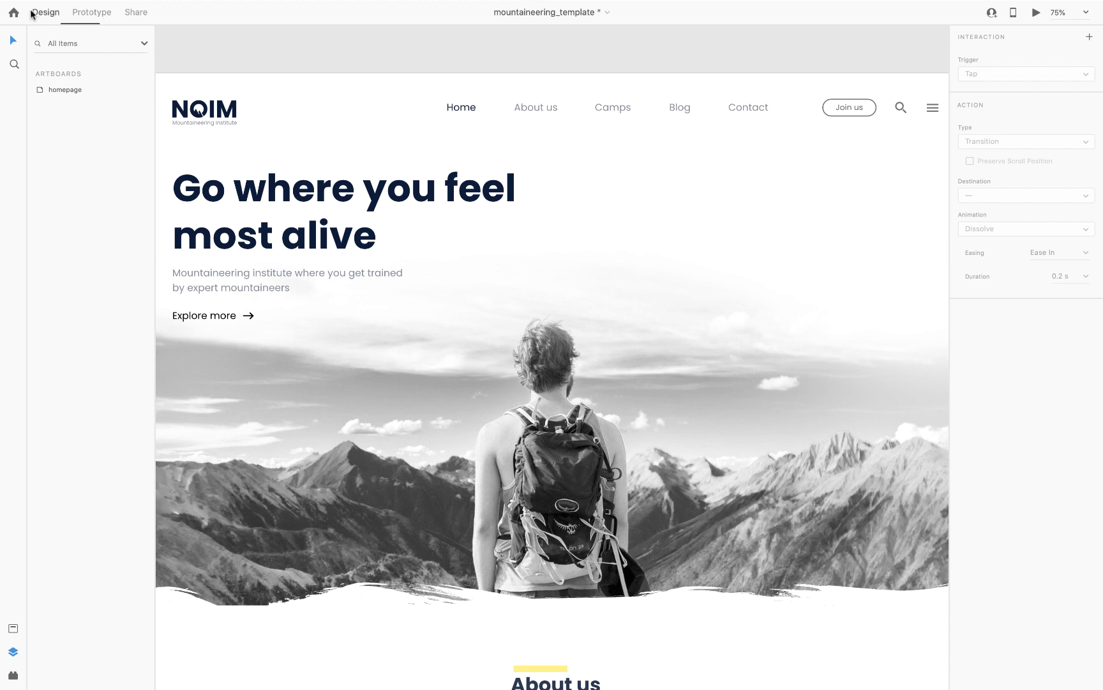
pyautogui.scroll(-2, 436, 102)
pyautogui.moveTo(259, 127); pyautogui.dragTo(888, 137)
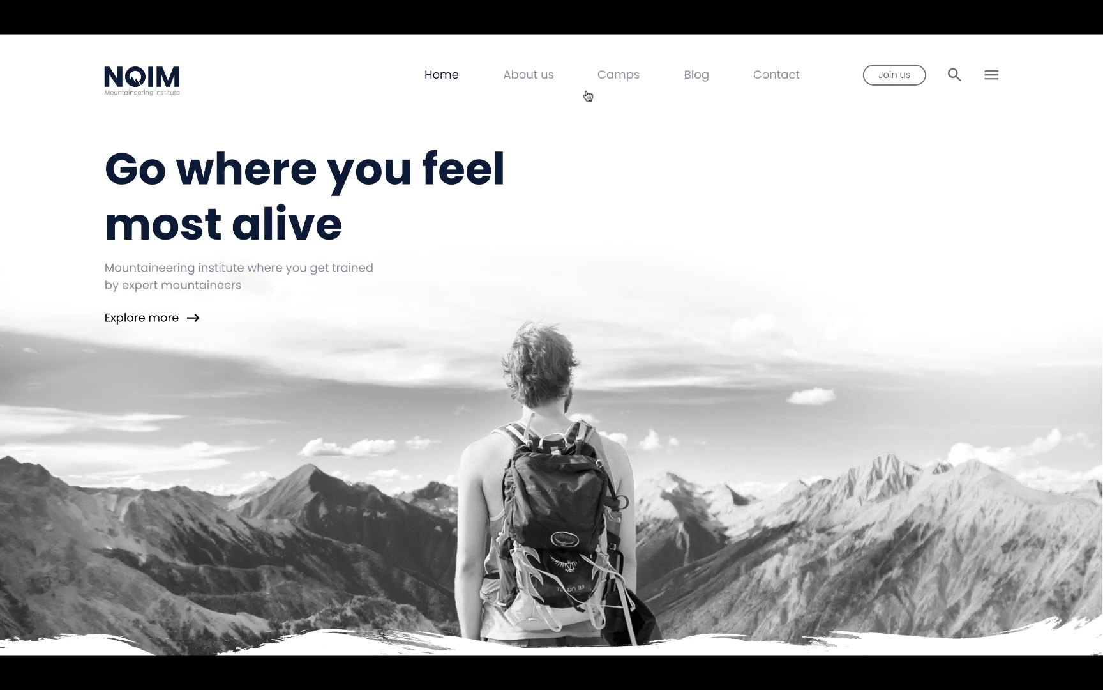
# - Test the About us link in the prototype preview with the fixed navigation, close the preview, and deselect the elements
pyautogui.click(539, 76)
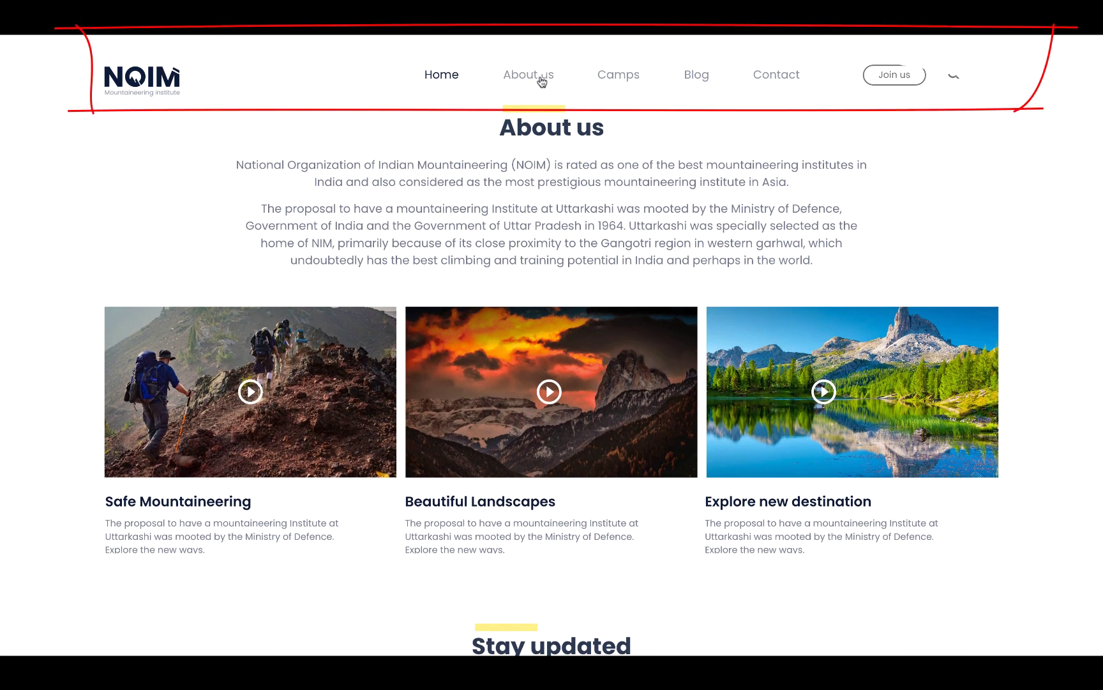
pyautogui.press('super+w')
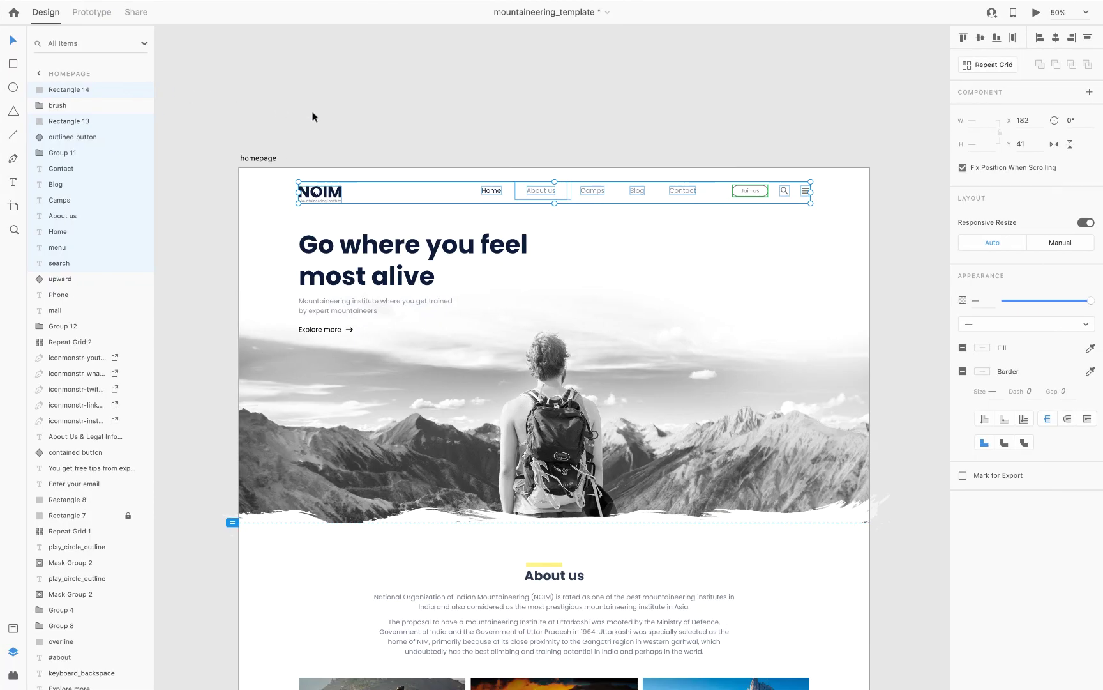
pyautogui.click(312, 117)
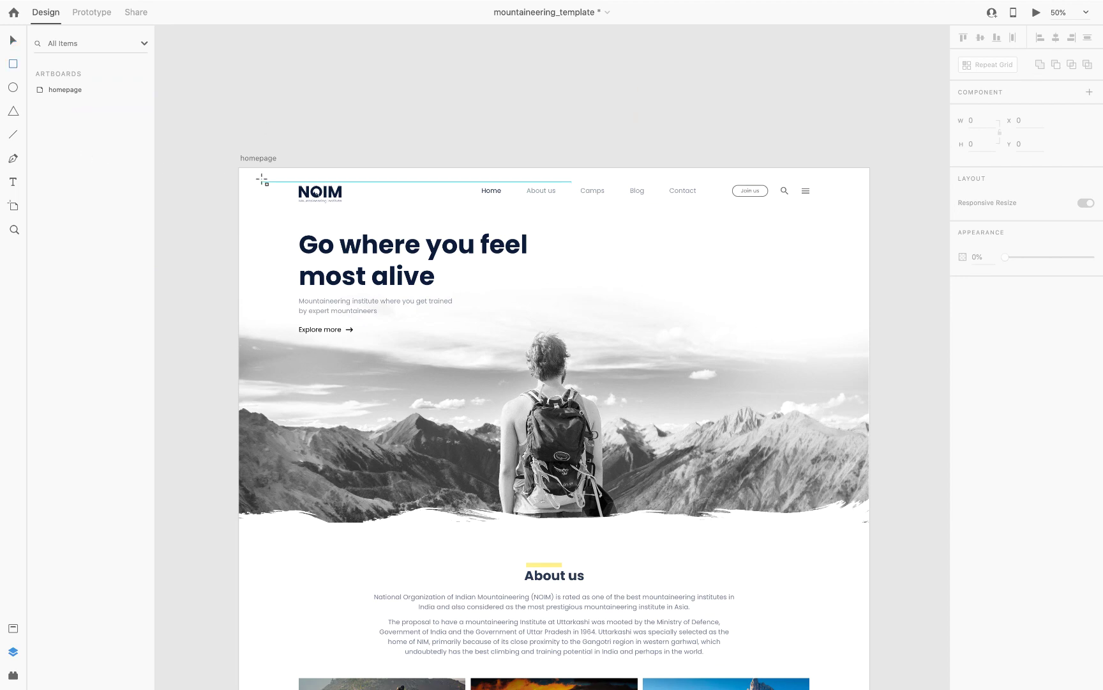
# - Draw a borderless rectangle about 1920 by 137 across the top of the homepage artboard, behind the navigation elements
pyautogui.press('r')
pyautogui.moveTo(239, 168); pyautogui.dragTo(852, 212)
pyautogui.moveTo(945, 171); pyautogui.dragTo(971, 176)
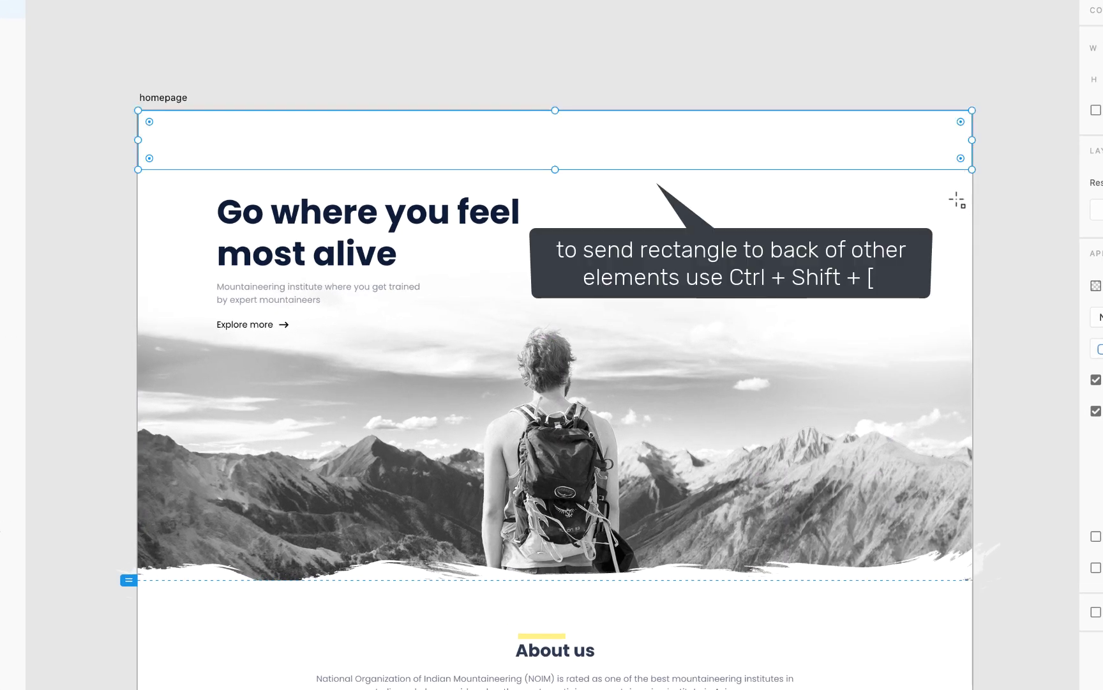
pyautogui.hotkey('ctrl', 'shift', '[')
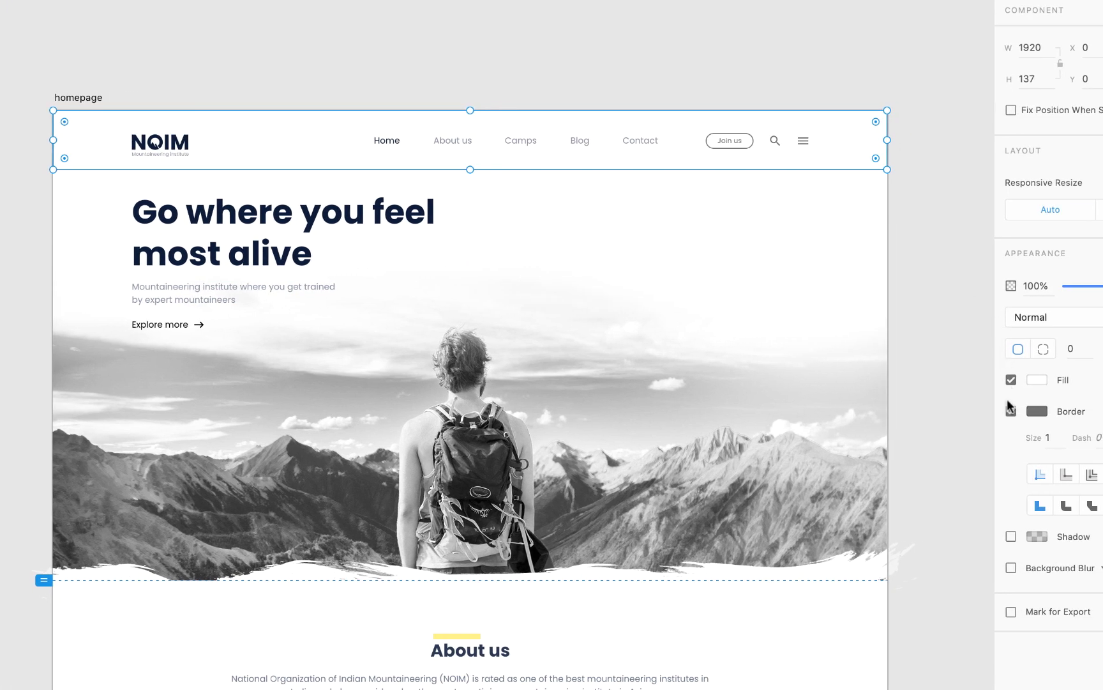
pyautogui.click(1011, 410)
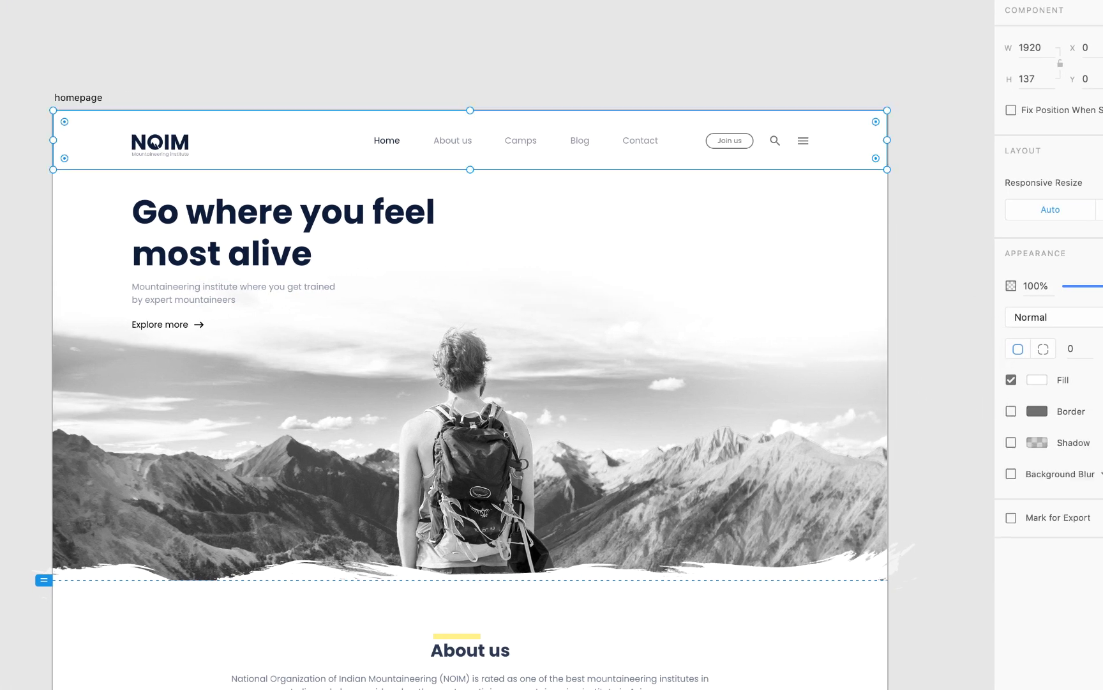
# - Align the NOIM logo with the vertical center of the navigation background rectangle
pyautogui.moveTo(67, 81); pyautogui.dragTo(897, 159)
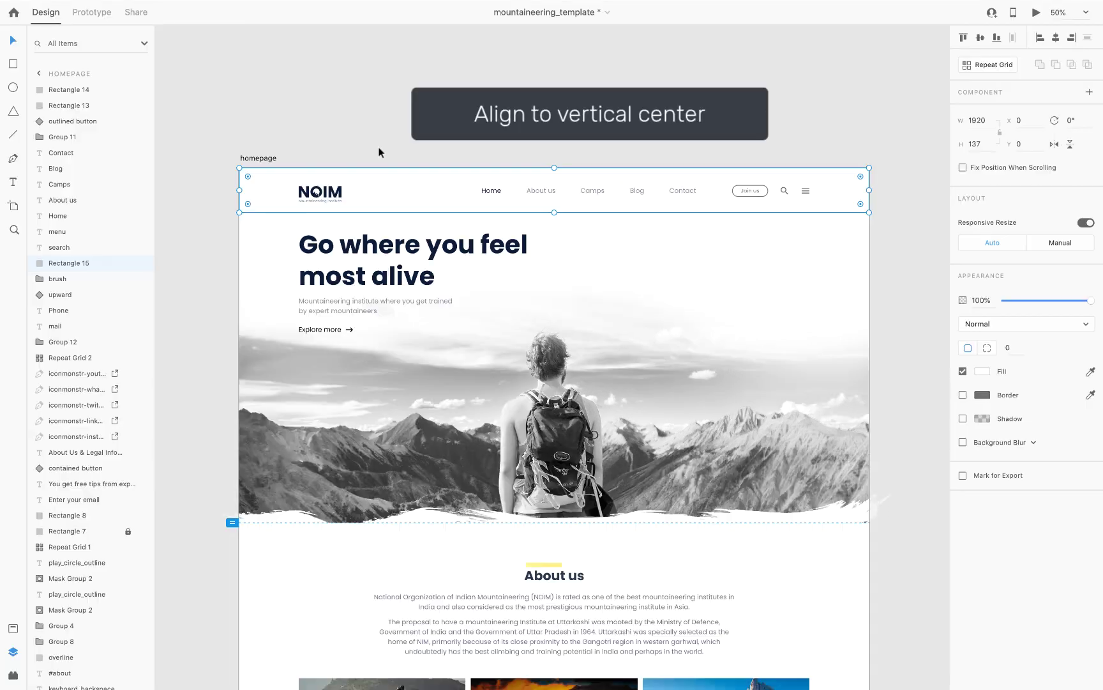
pyautogui.click(242, 91)
pyautogui.click(189, 141)
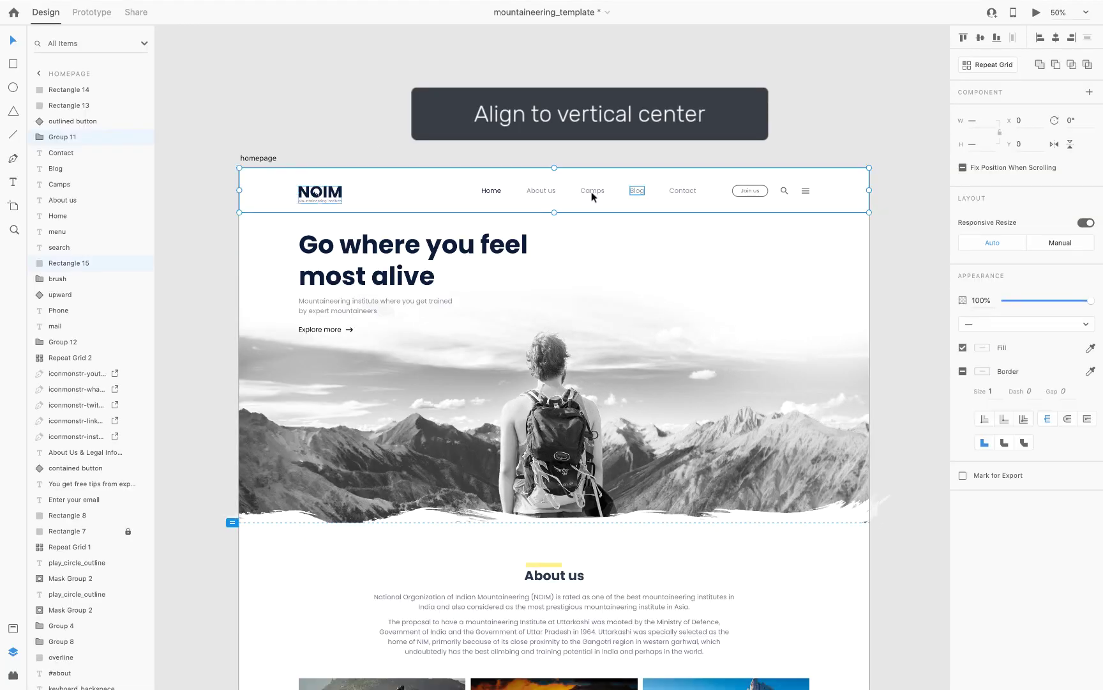
pyautogui.click(980, 38)
pyautogui.click(709, 57)
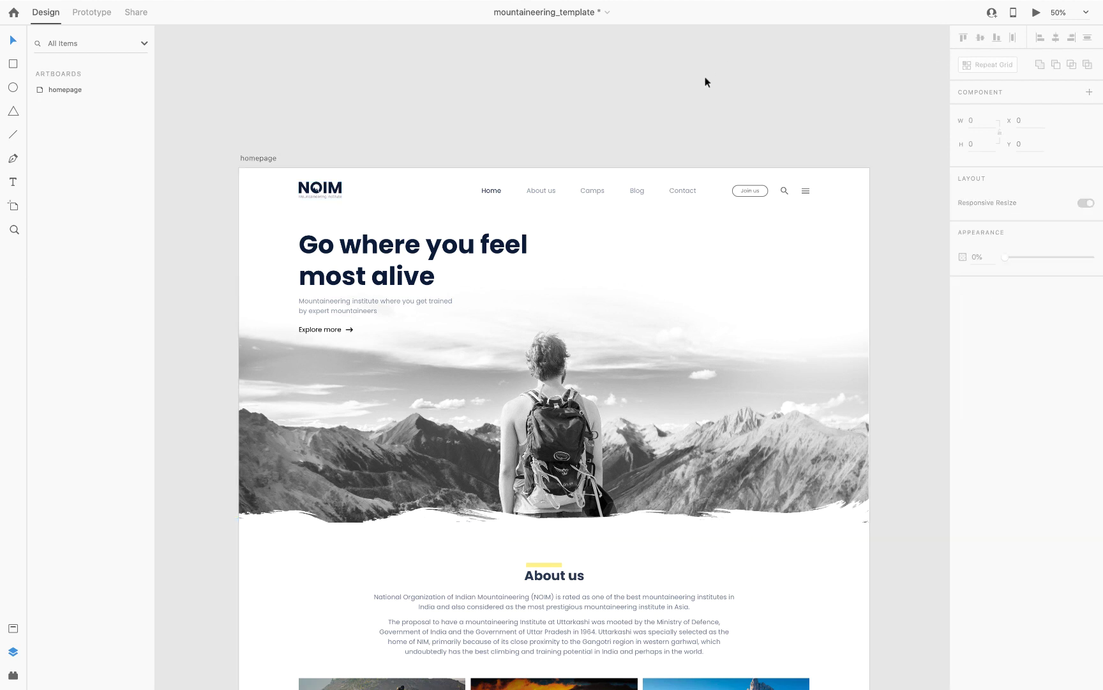
# - Align the navigation links, Join us button and icons with the vertical center of the background rectangle
pyautogui.moveTo(466, 157); pyautogui.dragTo(842, 198)
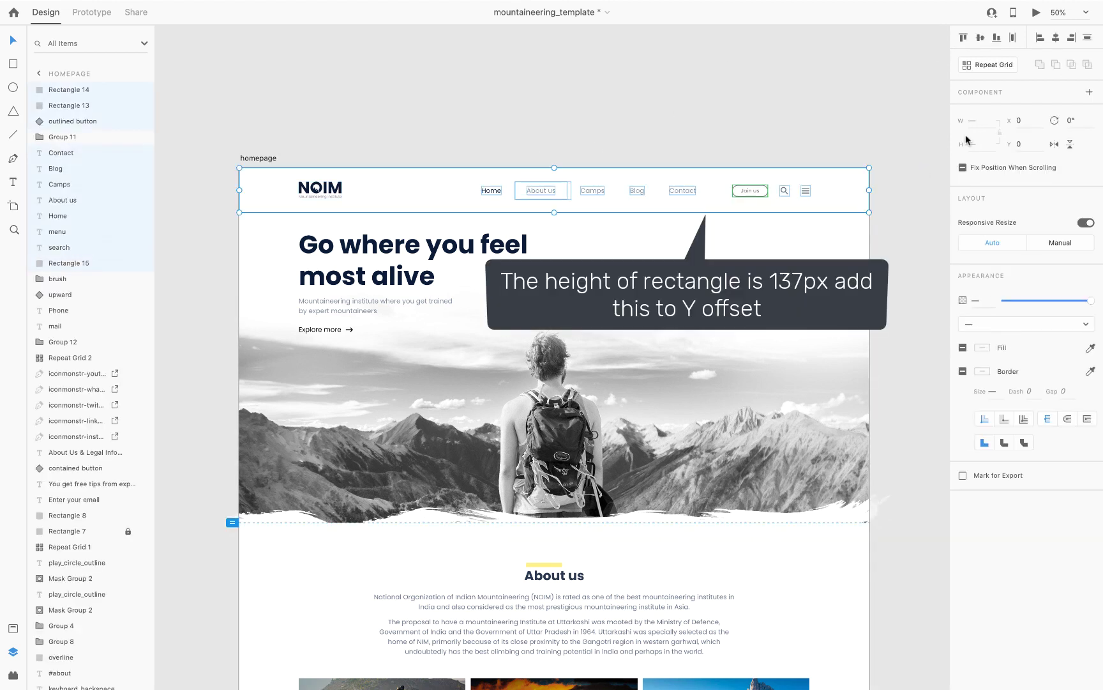
pyautogui.click(981, 38)
pyautogui.click(922, 61)
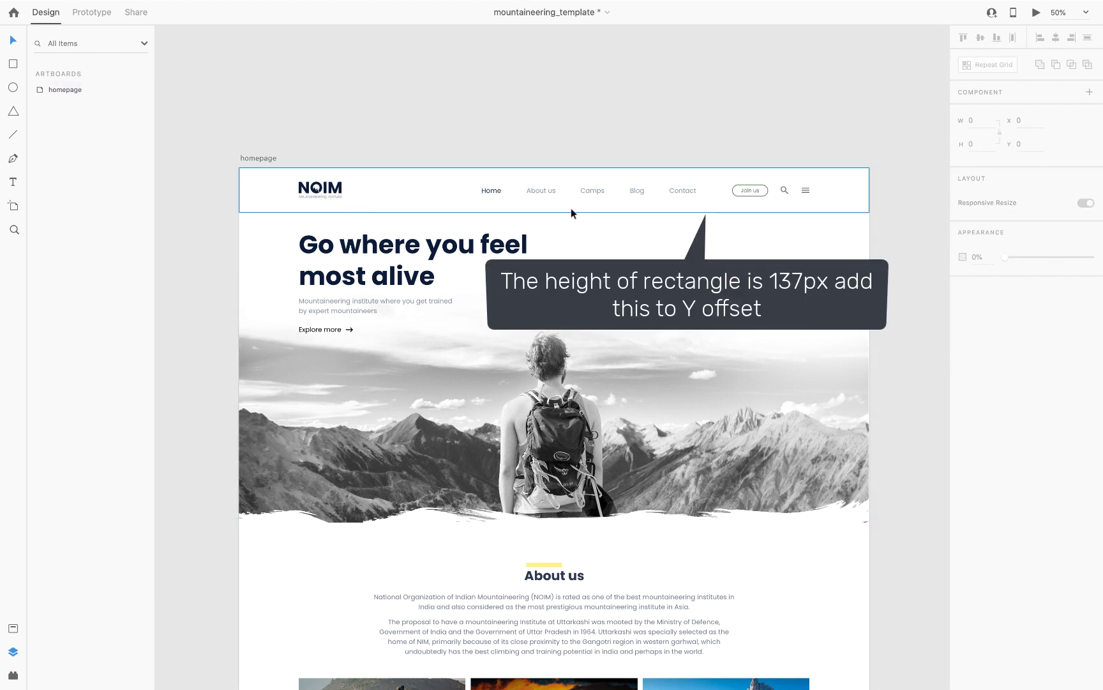
# - Add the 133 offset and the 137 rectangle height in Calculator
pyautogui.click(715, 395)
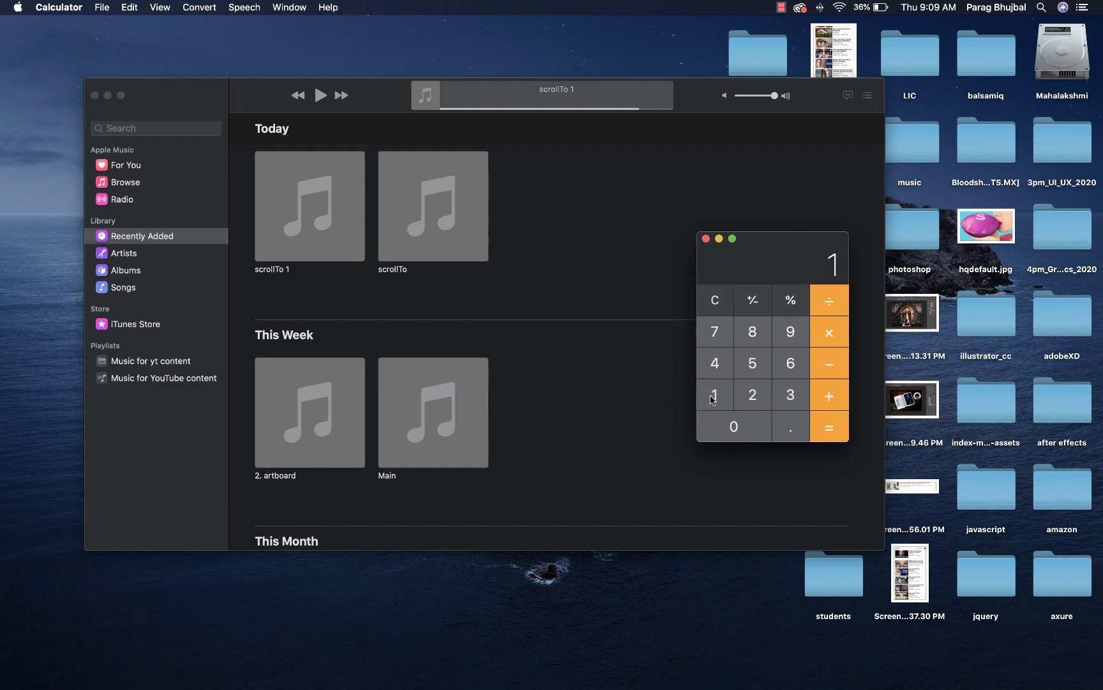
pyautogui.click(790, 395)
pyautogui.click(791, 395)
pyautogui.click(830, 395)
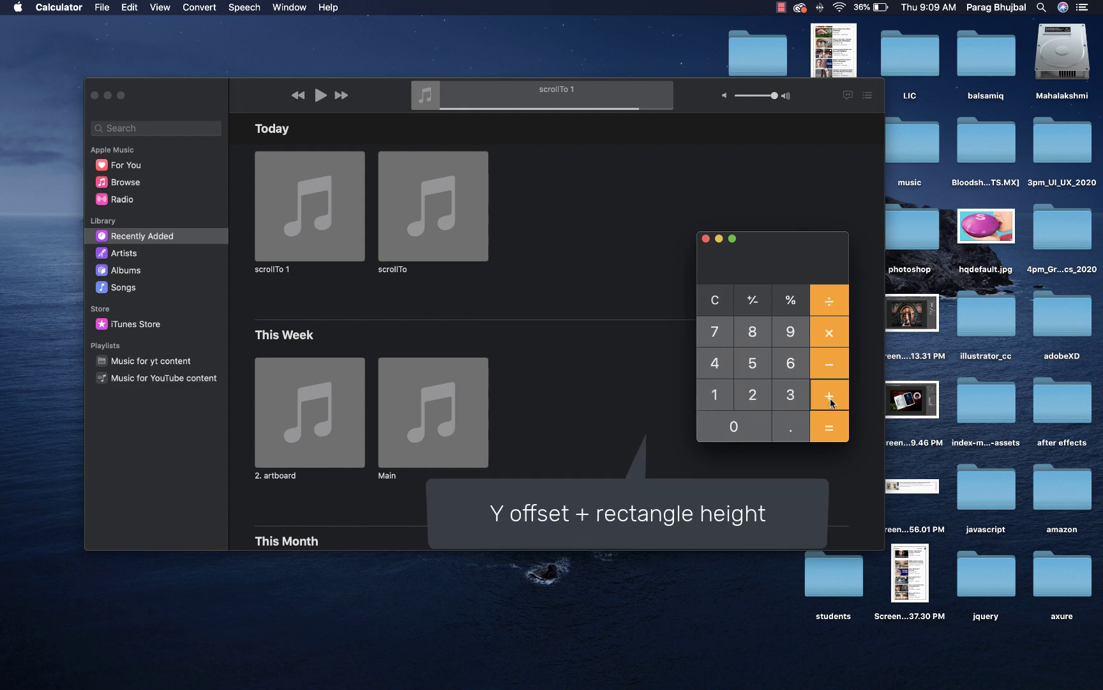
pyautogui.click(715, 395)
pyautogui.click(791, 395)
pyautogui.click(707, 343)
pyautogui.click(824, 426)
# - Switch back to Adobe XD and set the Y-Offset of the About us link's scroll interaction to -270
pyautogui.press('super+Tab')
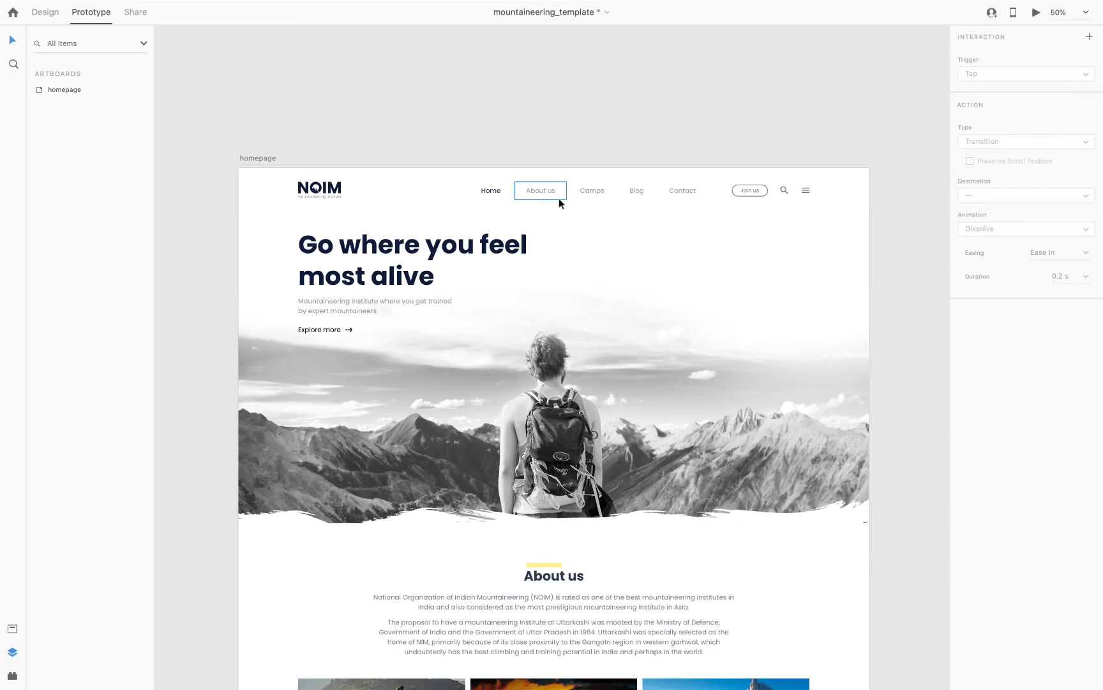
pyautogui.click(559, 198)
pyautogui.click(1073, 202)
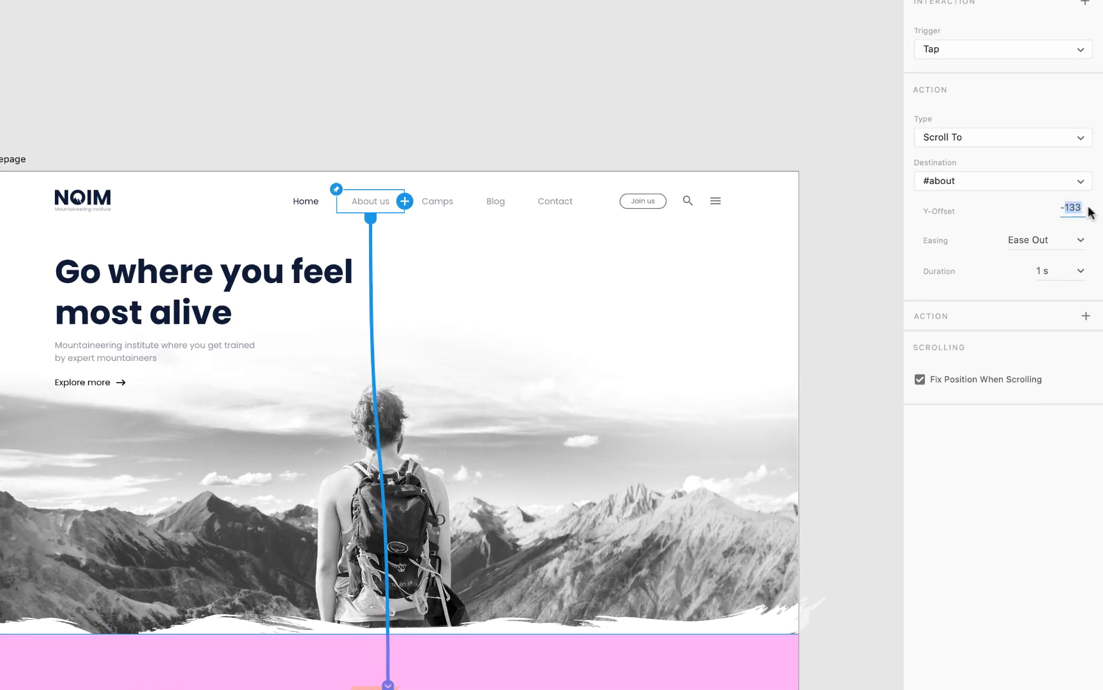
pyautogui.write('270')
pyautogui.press('Return')
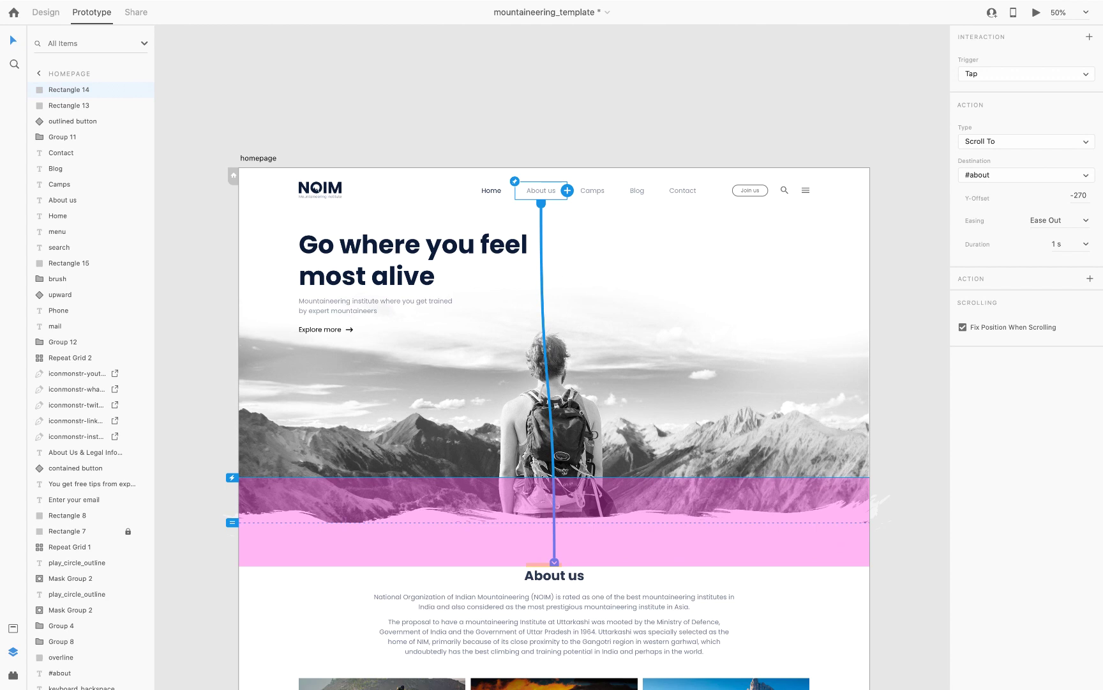
pyautogui.press('Escape')
# - Preview the prototype, test how the About us link scrolls beneath the fixed navigation, and close the preview
pyautogui.click(1036, 12)
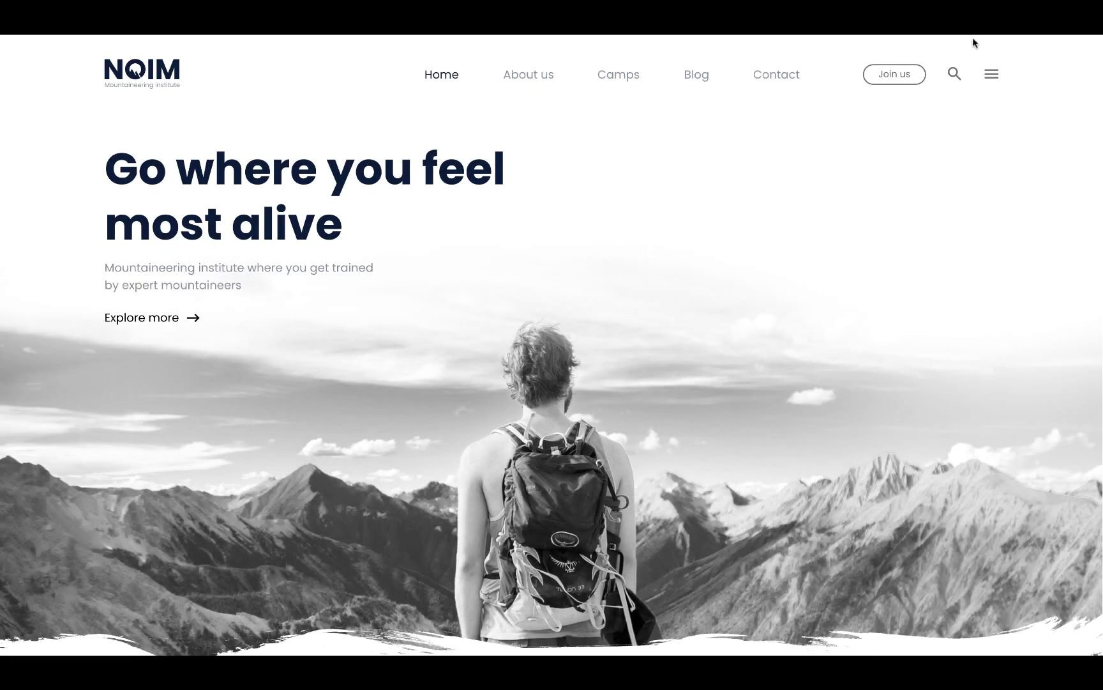
pyautogui.click(547, 77)
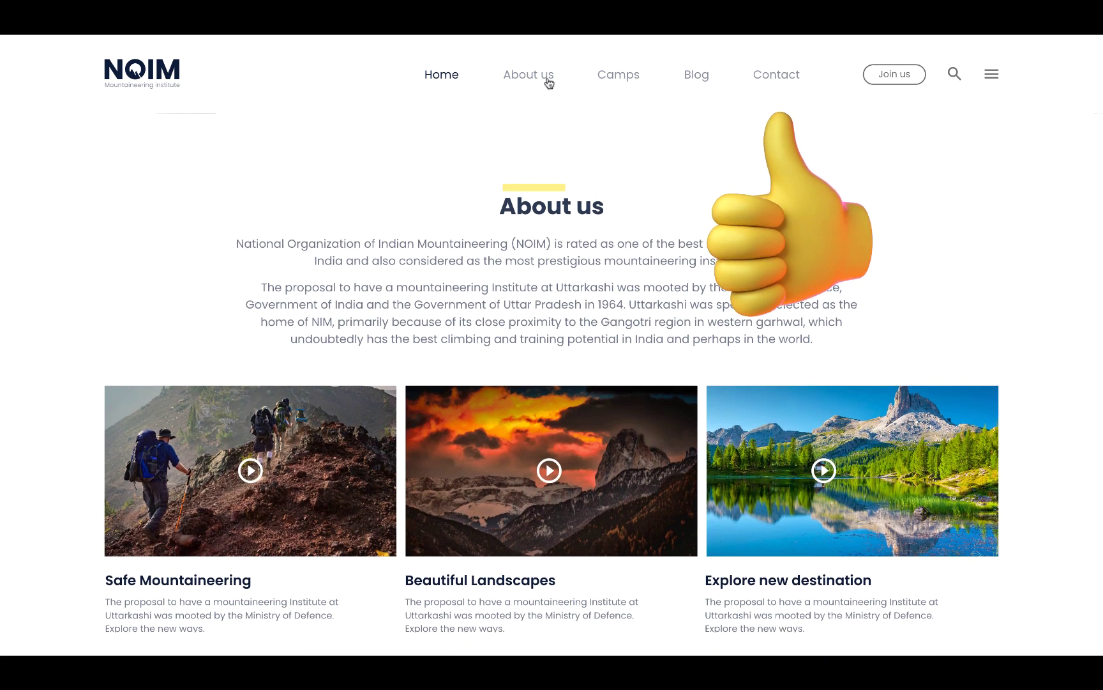
pyautogui.press('Escape')
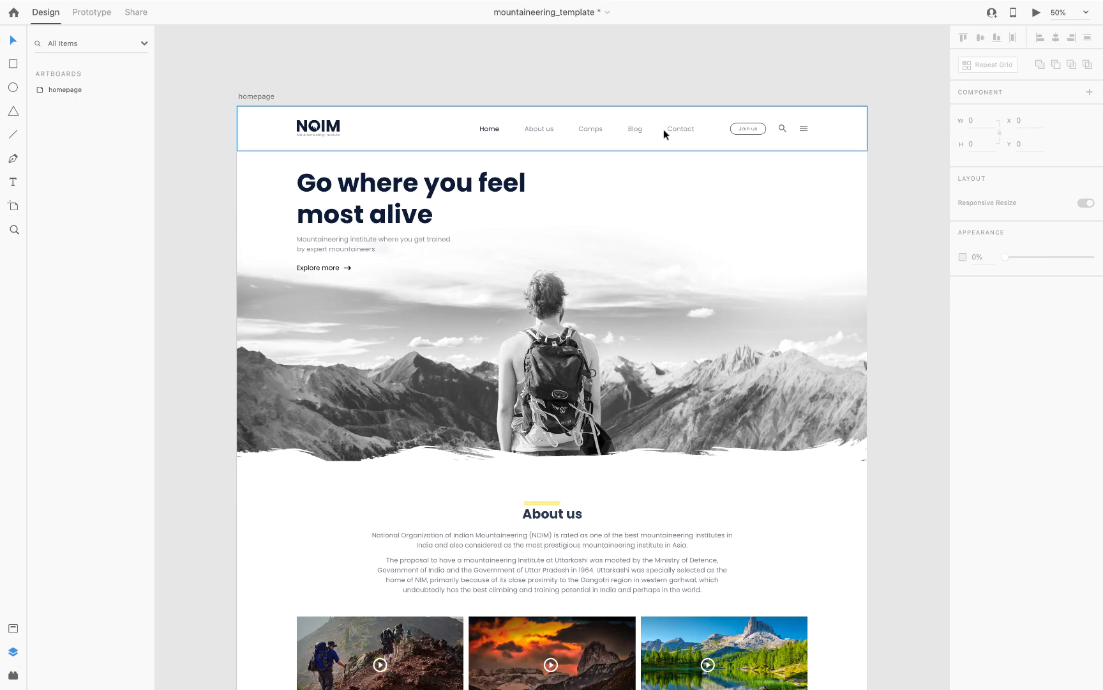
# - Draw a rectangle about 148 by 53 over the Contact link in Design mode, with no fill and no border
pyautogui.moveTo(661, 119); pyautogui.dragTo(707, 137)
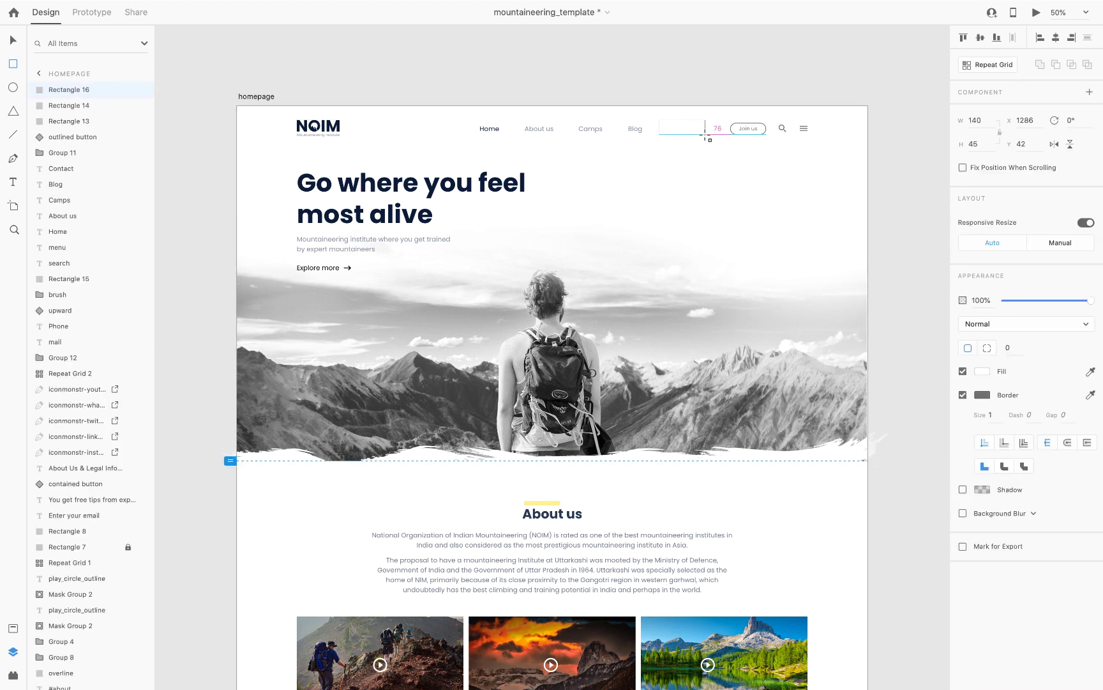
pyautogui.click(963, 371)
pyautogui.click(963, 396)
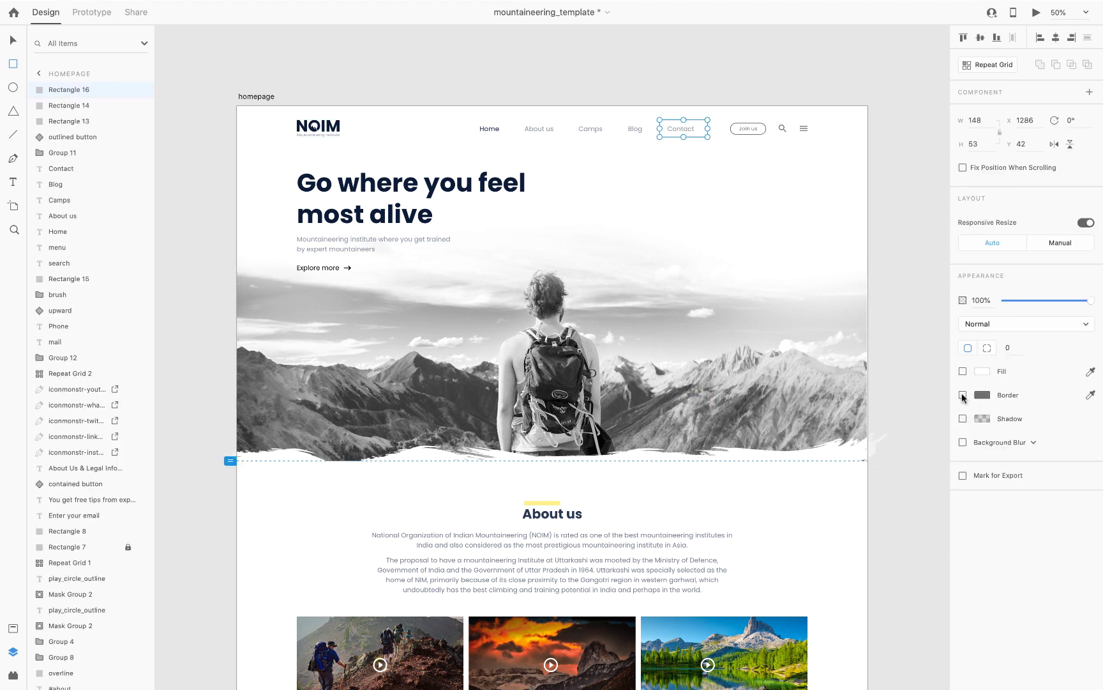
pyautogui.click(911, 307)
# - Unlock the dark background rectangle of the footer
pyautogui.scroll(-10, 914, 304)
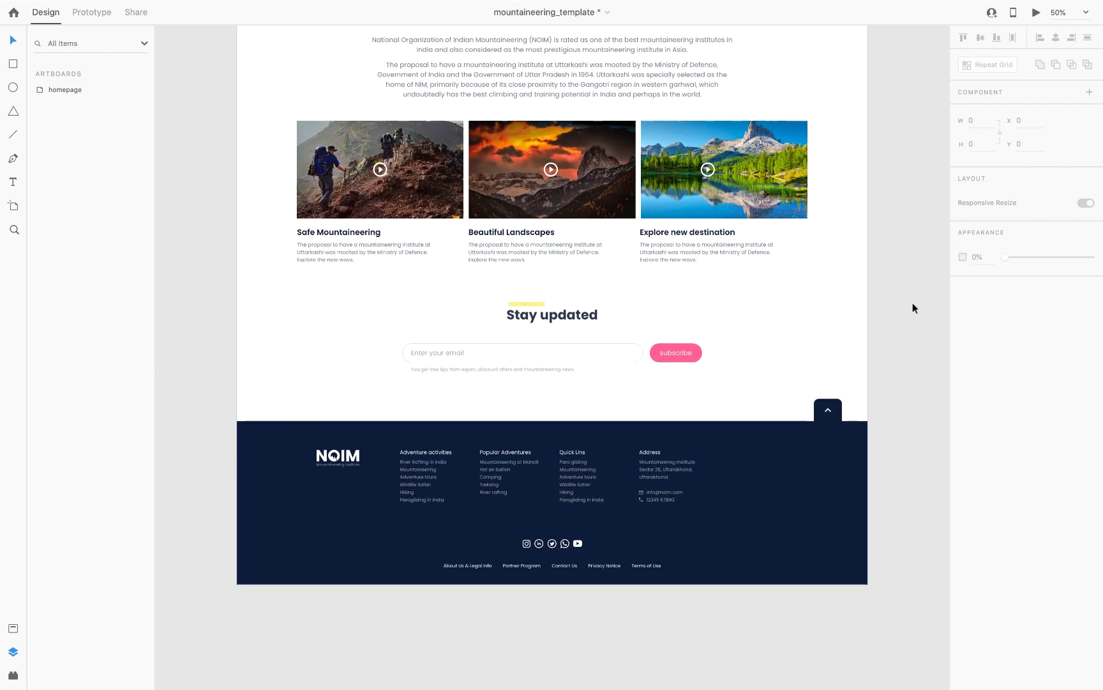
pyautogui.click(778, 425)
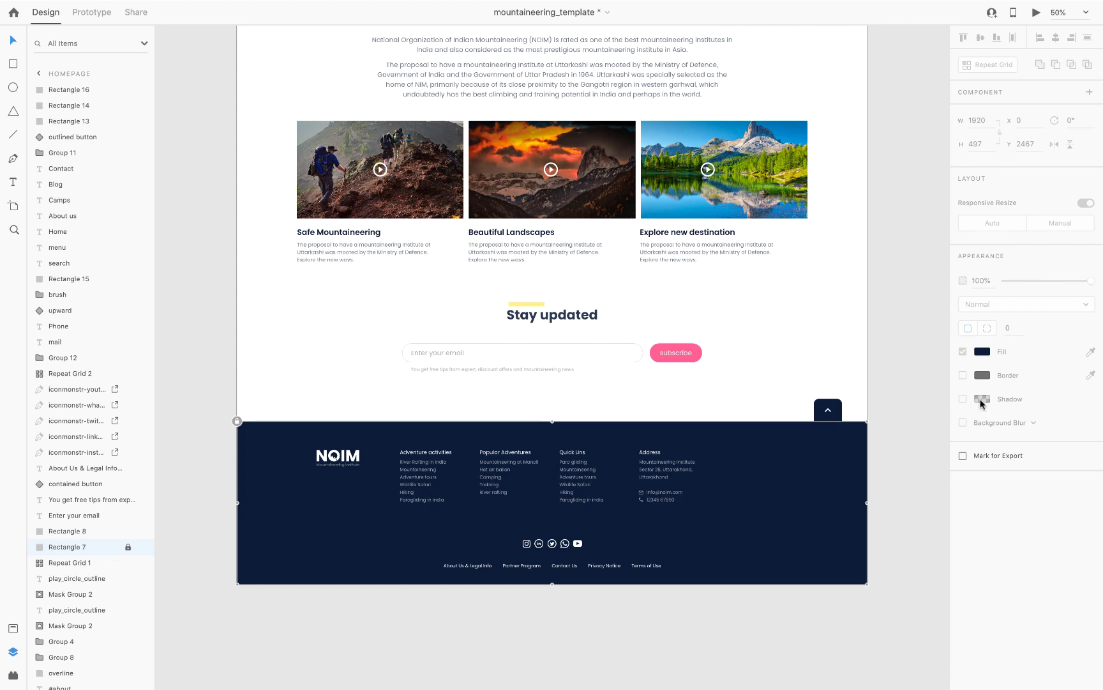
pyautogui.rightClick(806, 456)
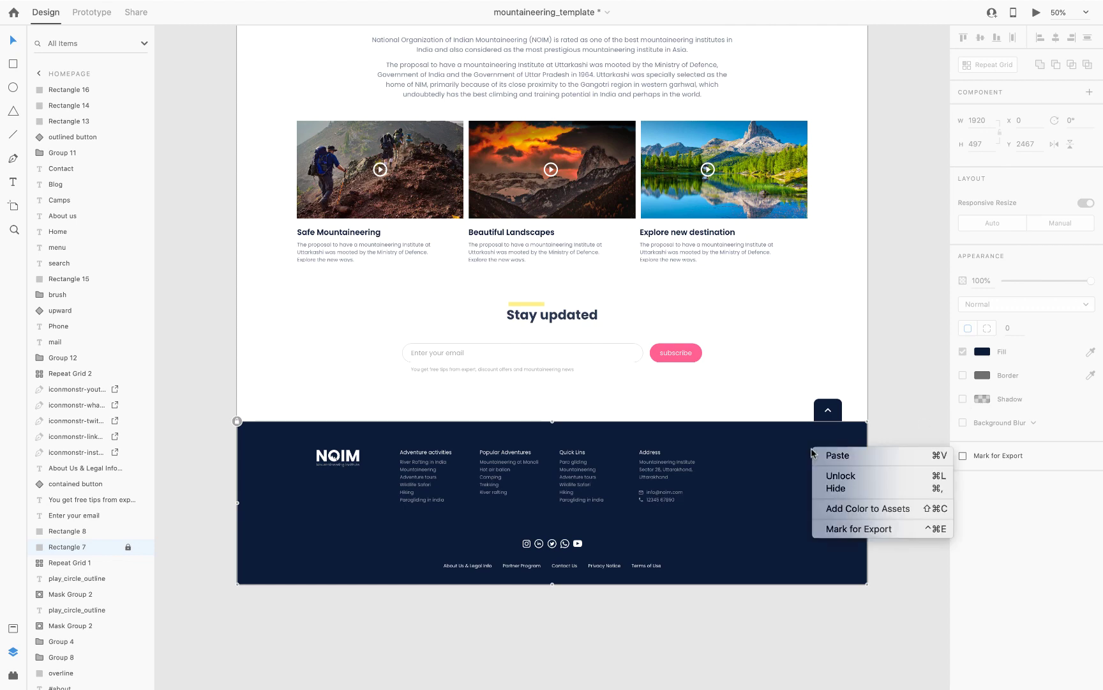
pyautogui.click(841, 477)
# - Rename the footer background rectangle's layer to #footer and deselect it
pyautogui.doubleClick(75, 544)
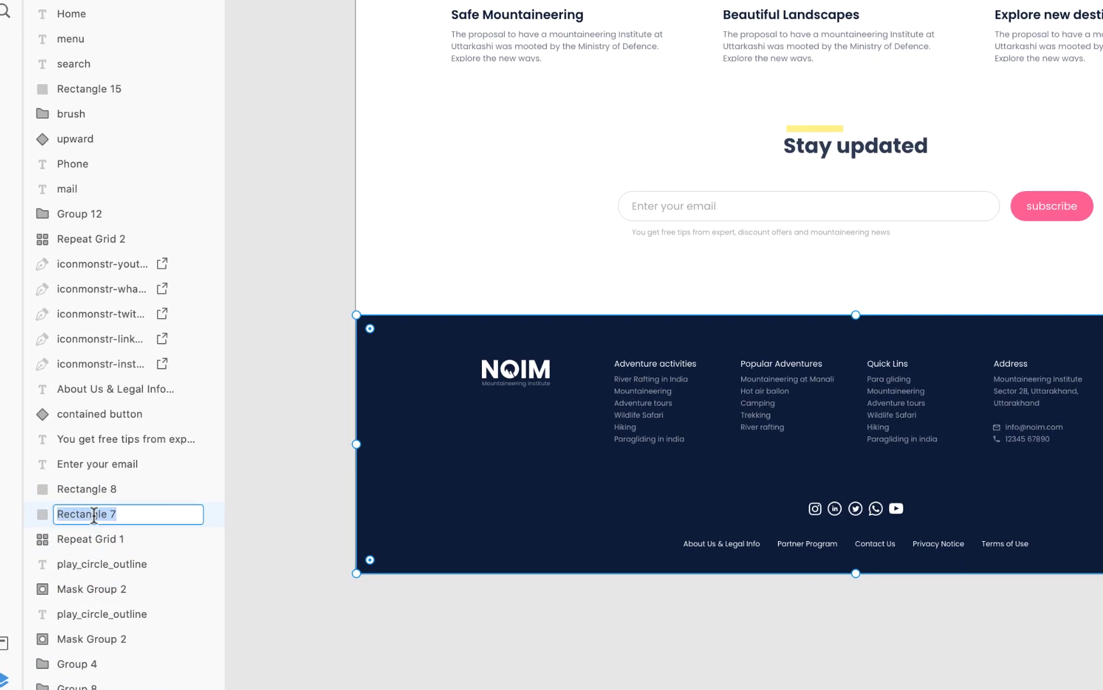
pyautogui.write('f')
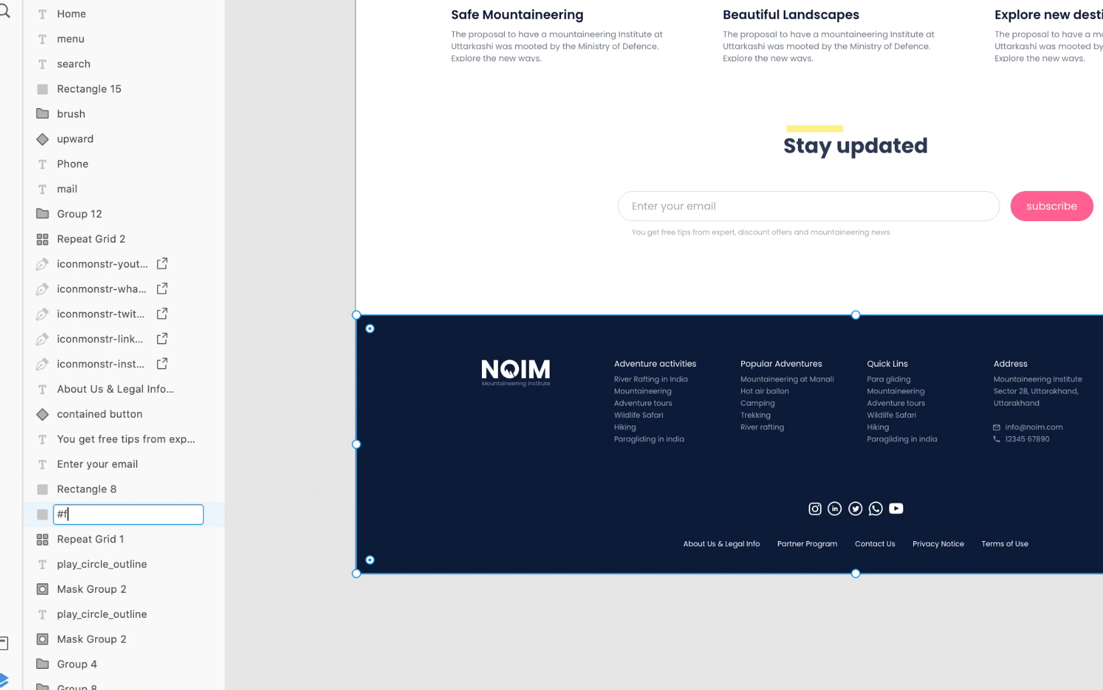
pyautogui.write('ooter')
pyautogui.press('Return')
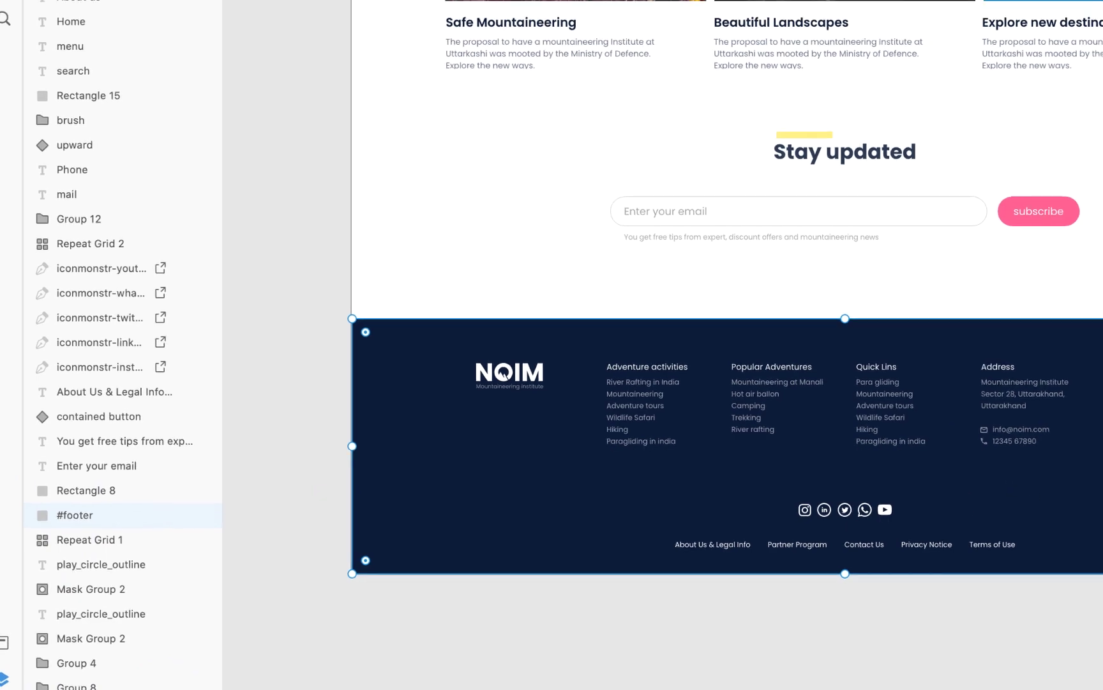
pyautogui.press('Escape')
# - Give the rectangle over the Contact link a tap-triggered Scroll To interaction in Prototype mode, with #footer as its destination
pyautogui.scroll(5, 691, 453)
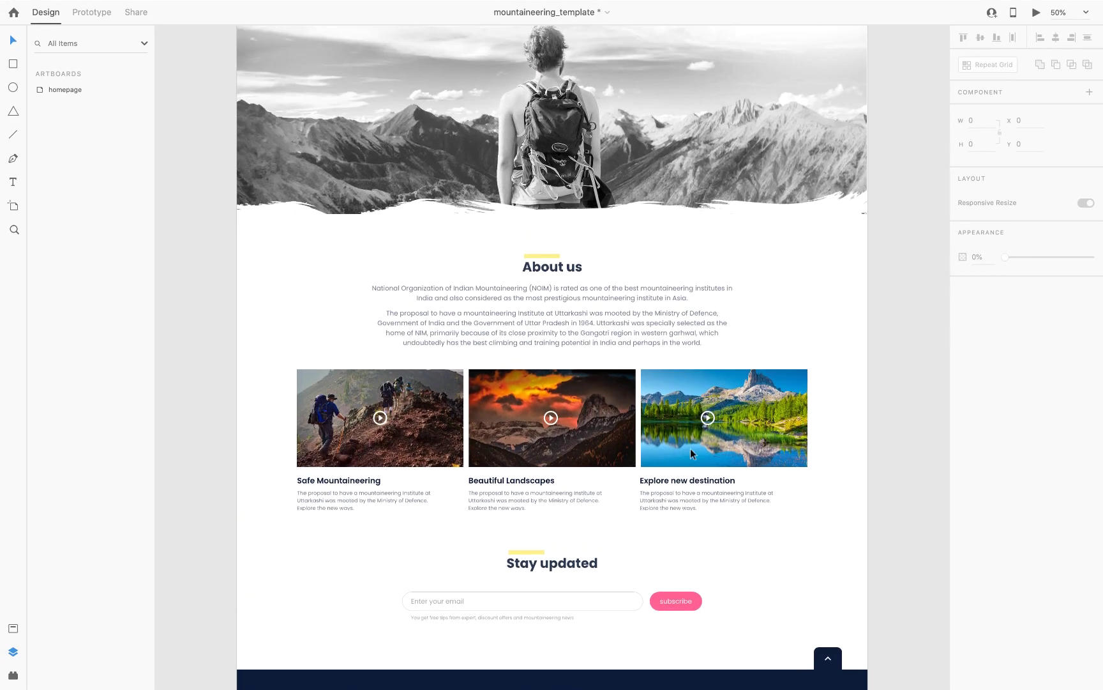
pyautogui.scroll(5, 690, 449)
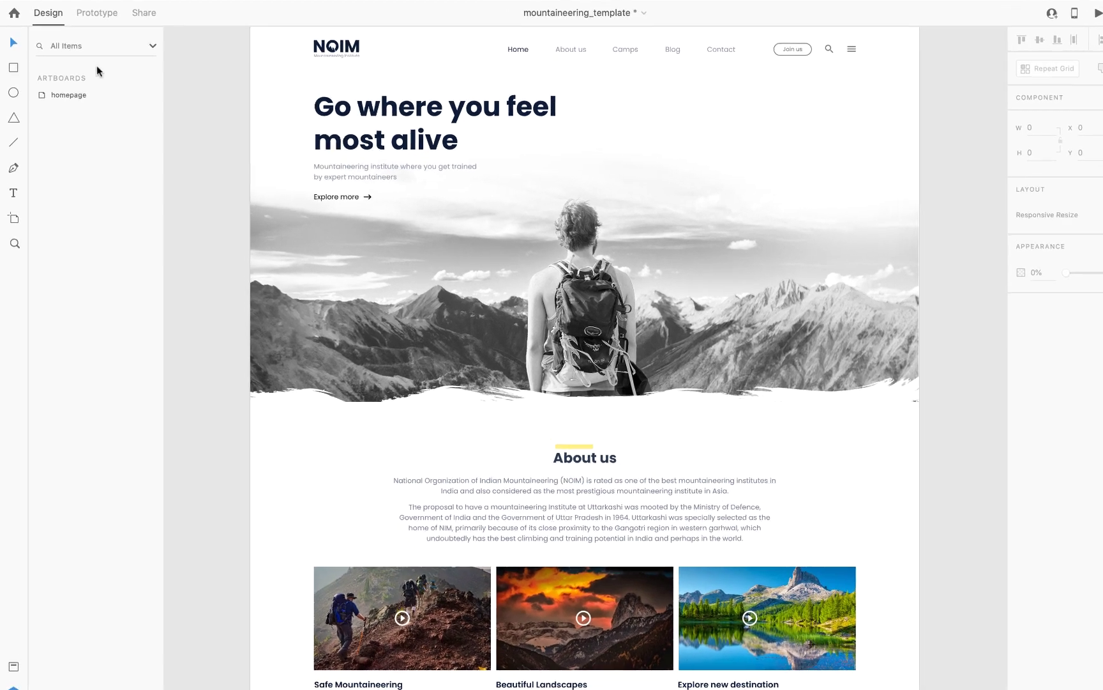
pyautogui.click(101, 13)
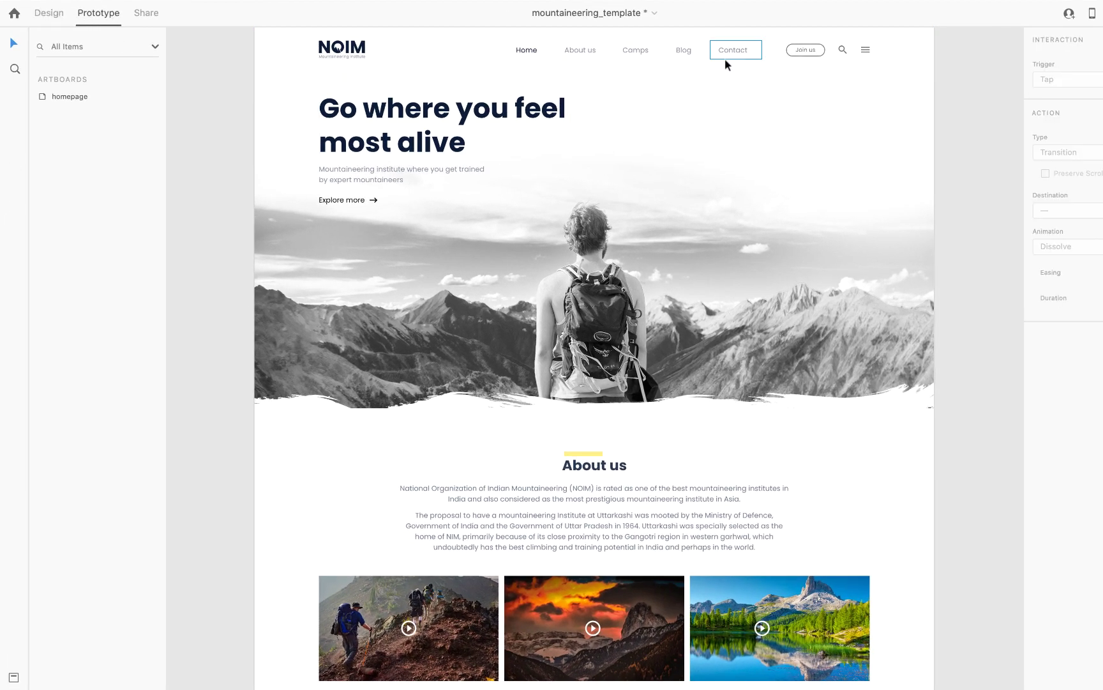
pyautogui.click(725, 58)
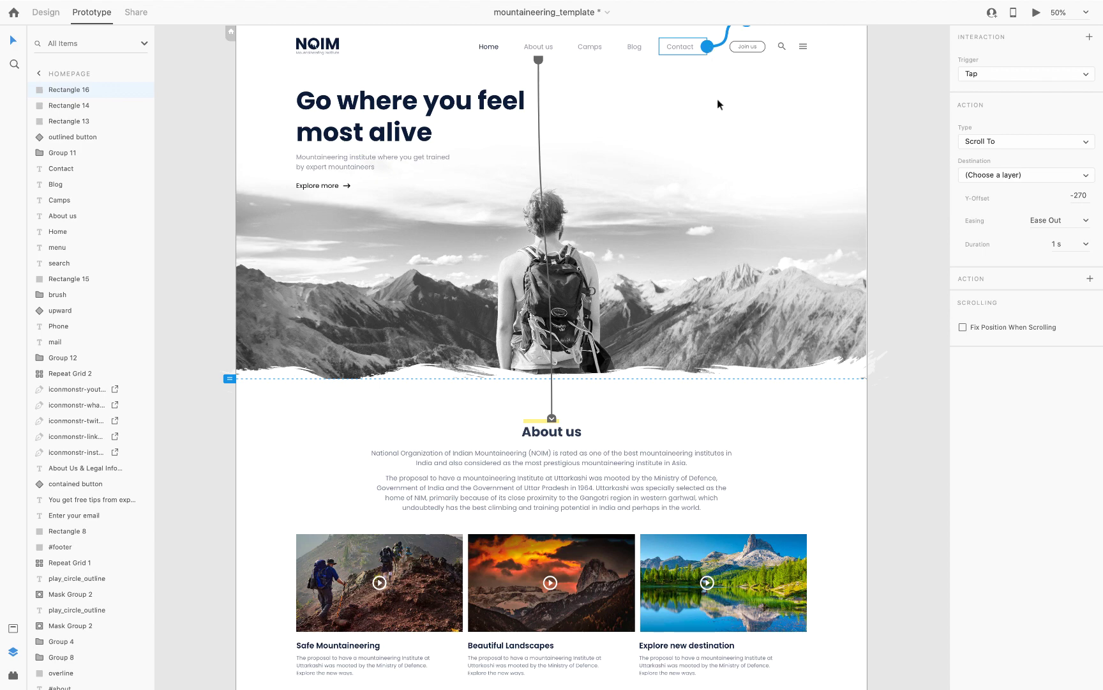
pyautogui.click(1019, 171)
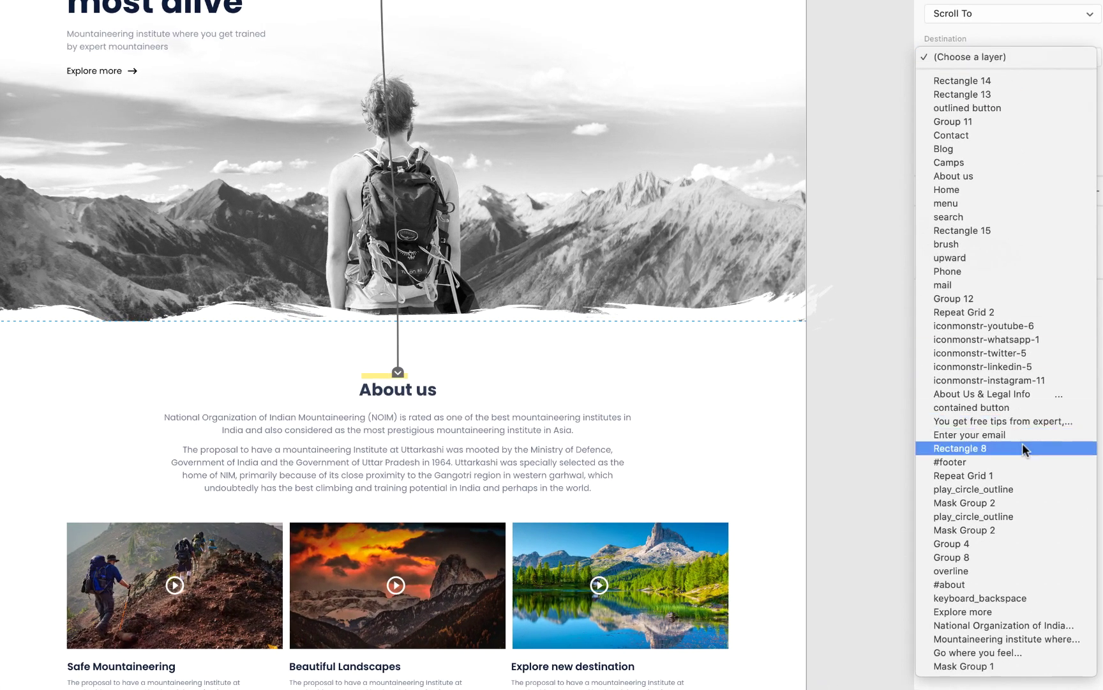
pyautogui.click(1024, 459)
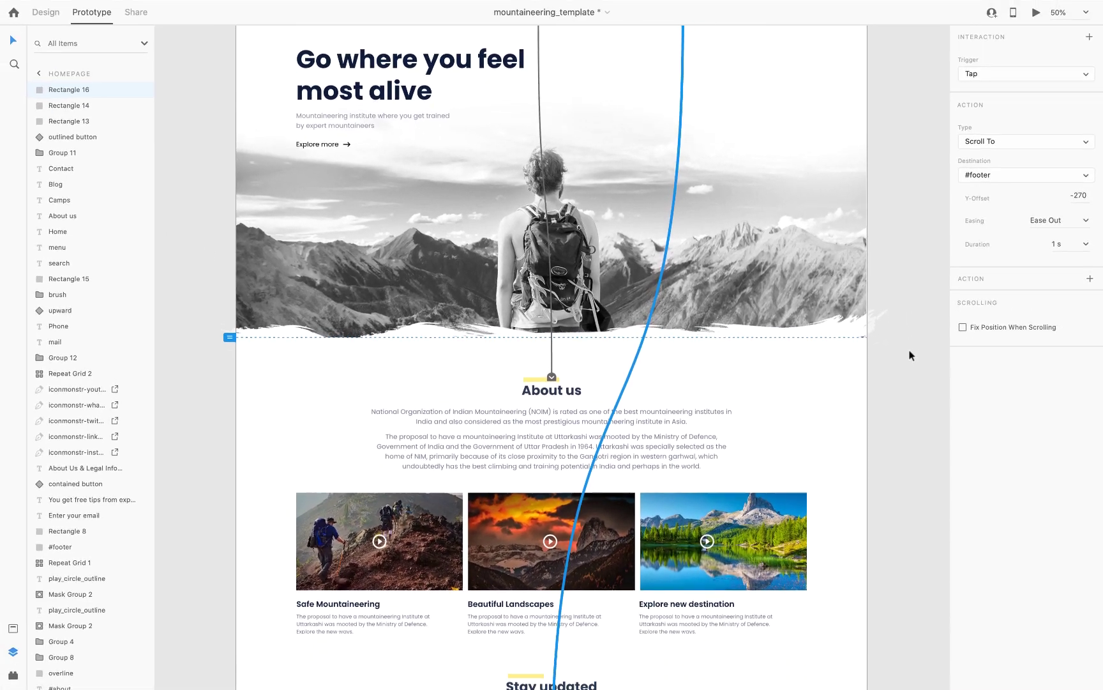
# - Set the Y-Offset of the Contact link's Scroll To interaction to 0
pyautogui.scroll(-3, 862, 285)
pyautogui.scroll(-5, 911, 355)
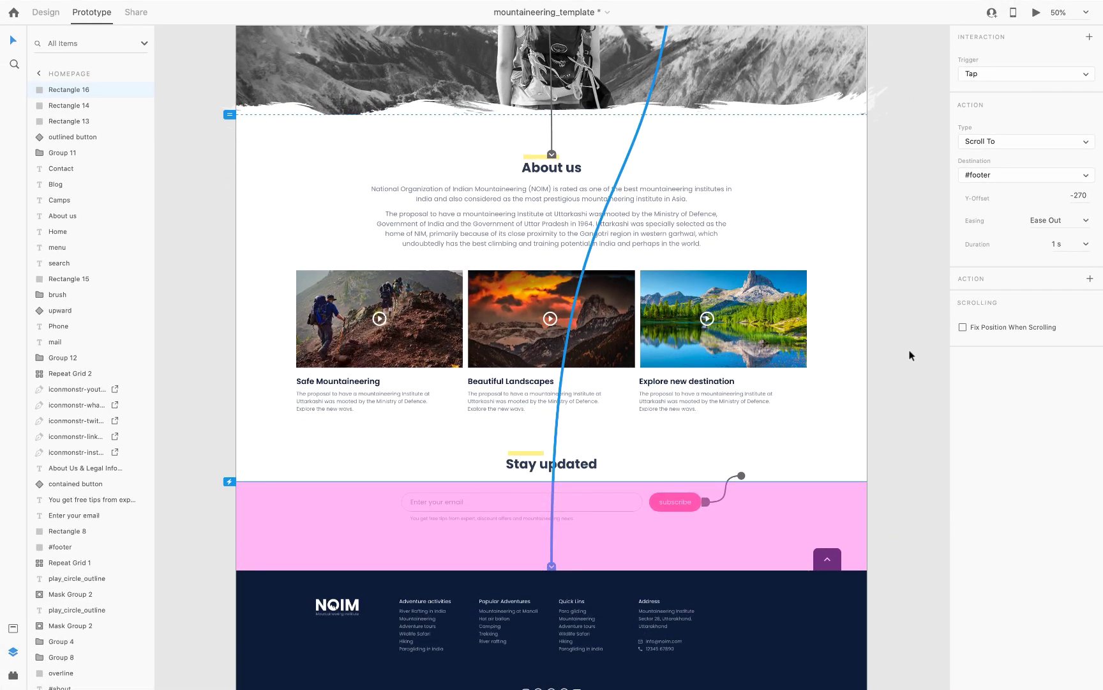
pyautogui.scroll(-3, 911, 356)
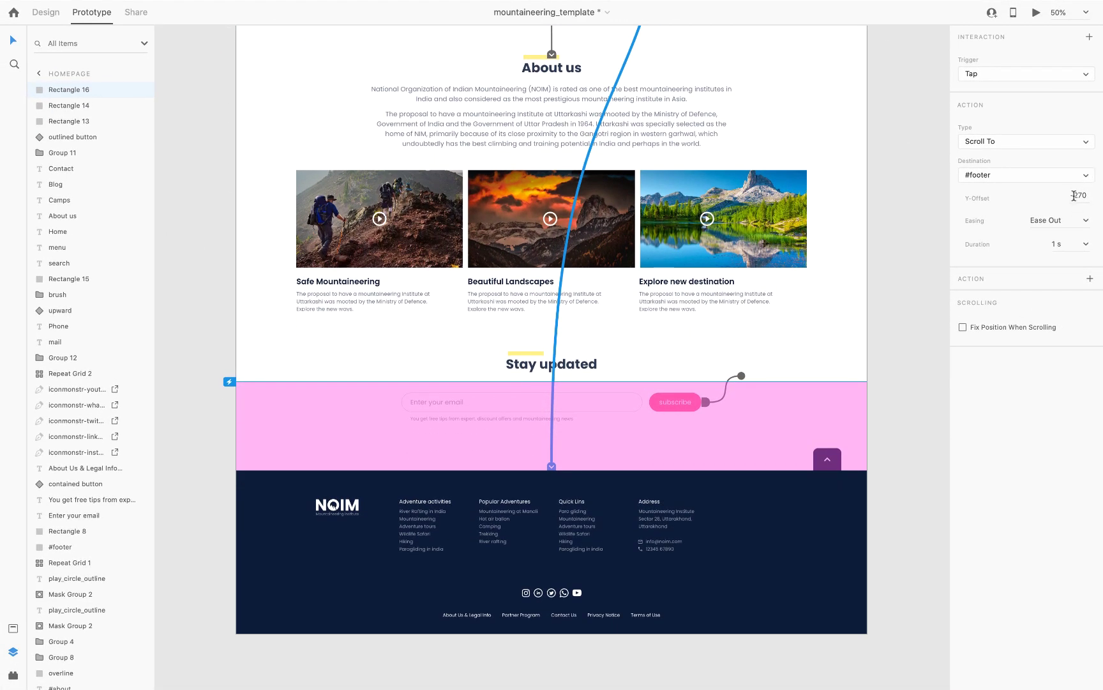
pyautogui.write('0')
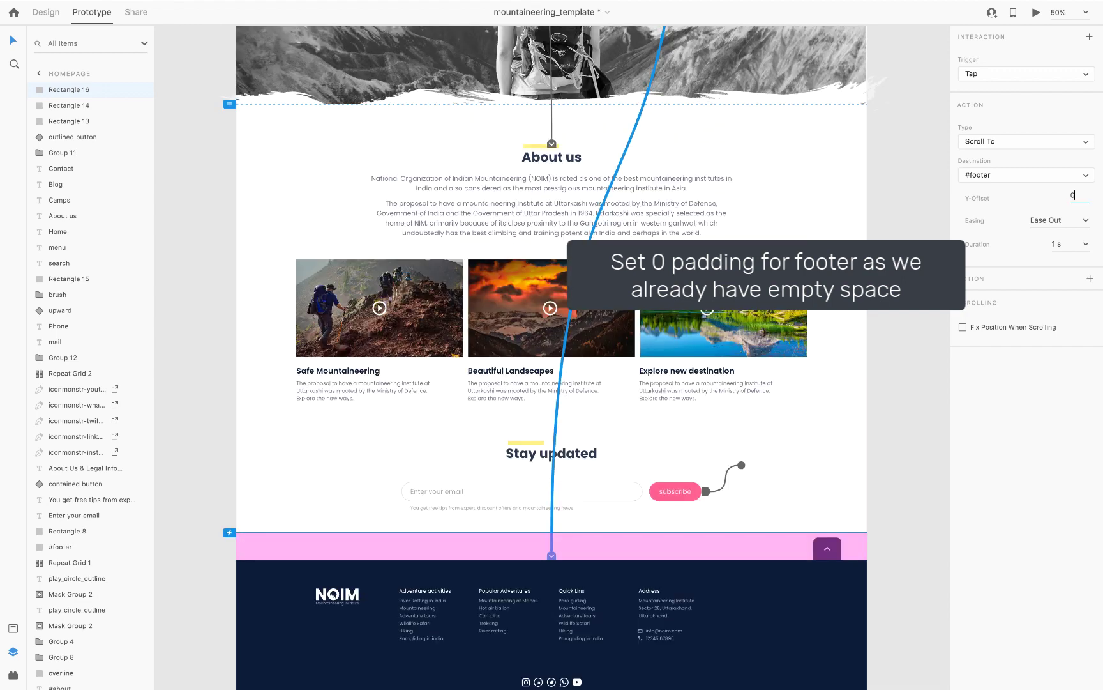
pyautogui.press('Tab')
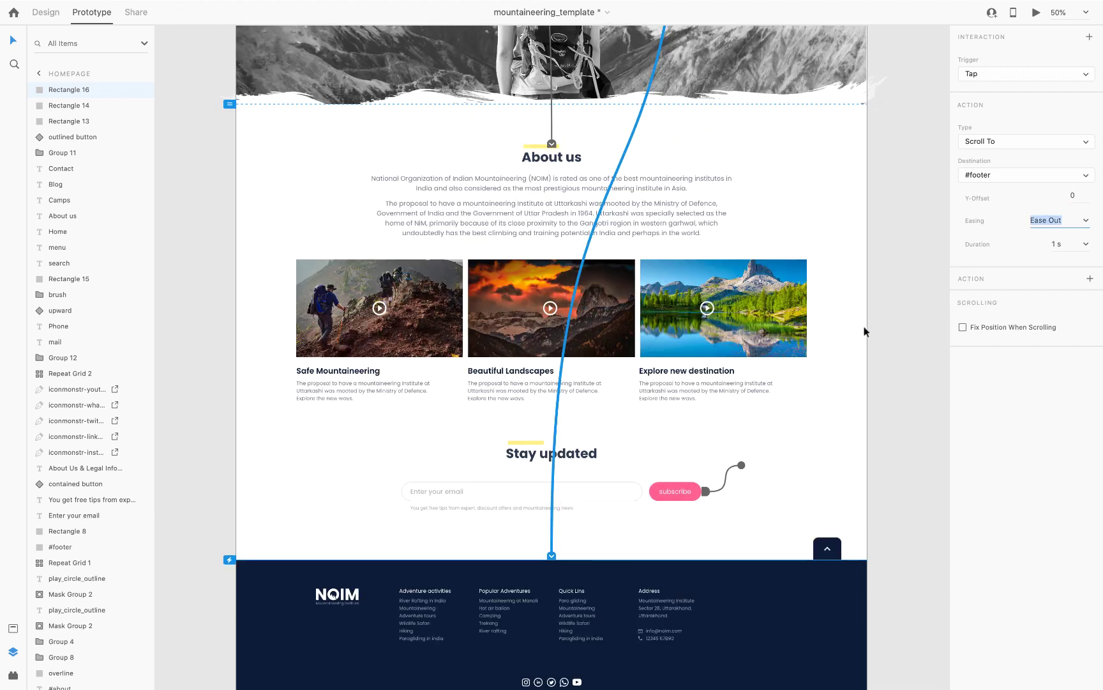
# - Preview the prototype, test the Contact link's scroll to the footer, and exit the preview
pyautogui.scroll(5, 866, 331)
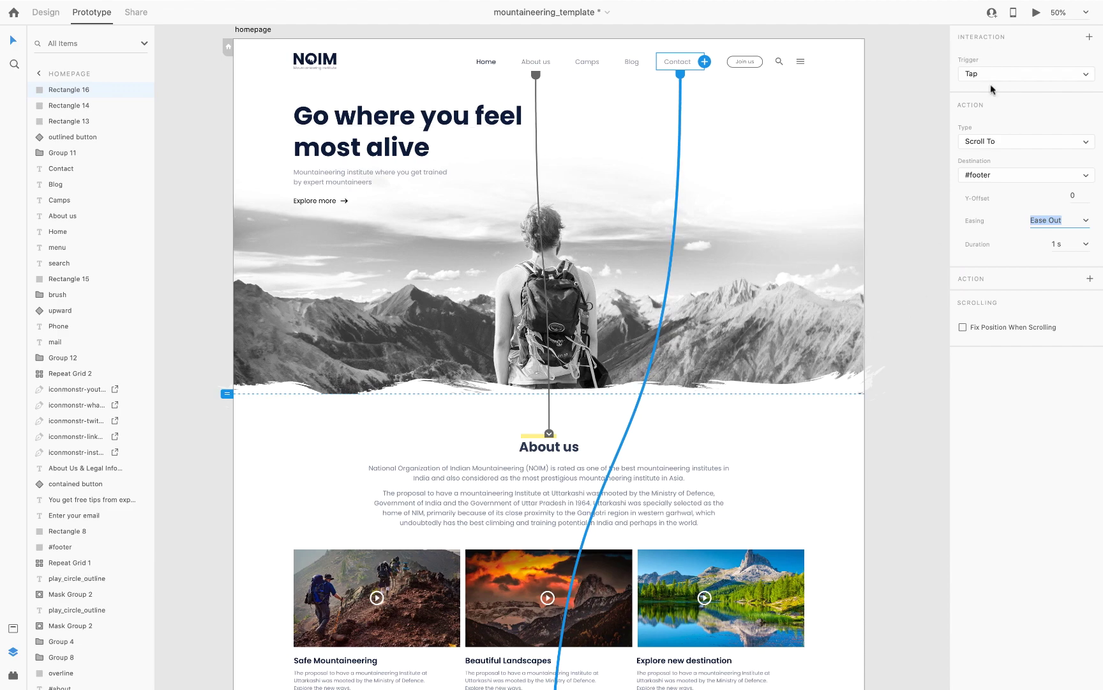
pyautogui.click(1036, 12)
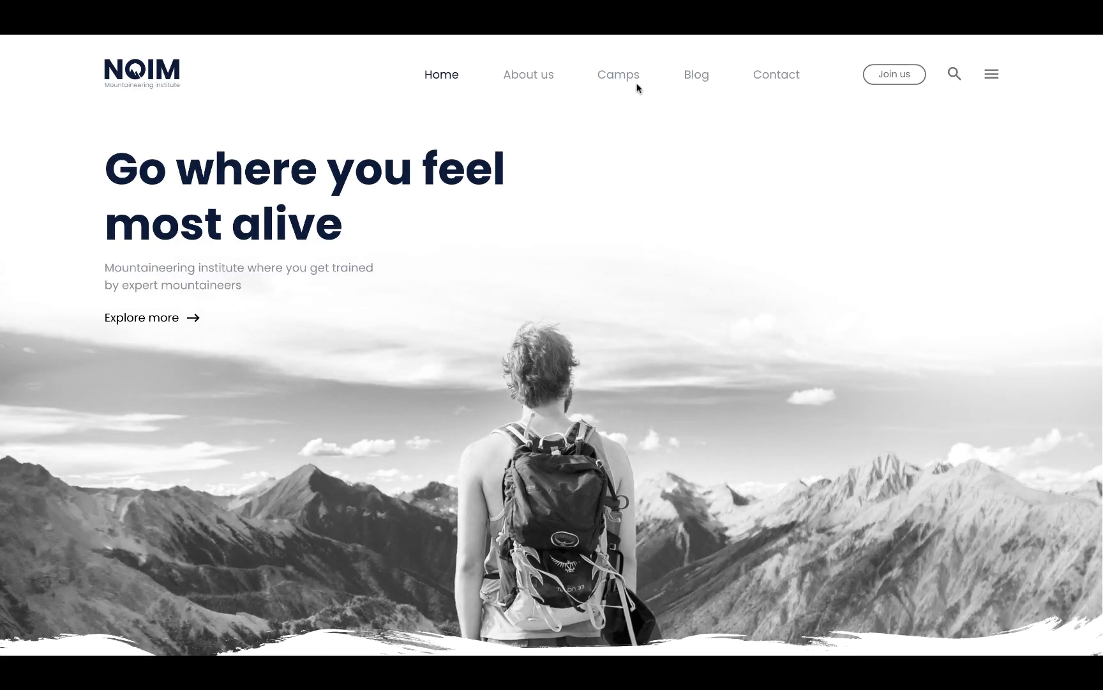
pyautogui.click(765, 83)
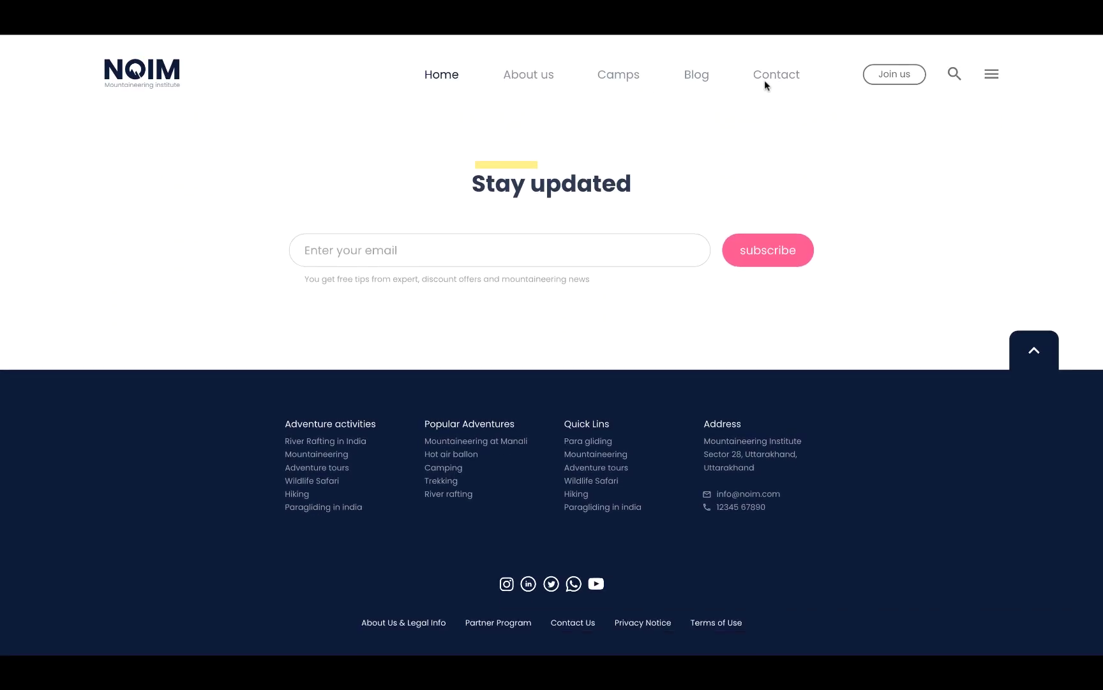
pyautogui.press('Escape')
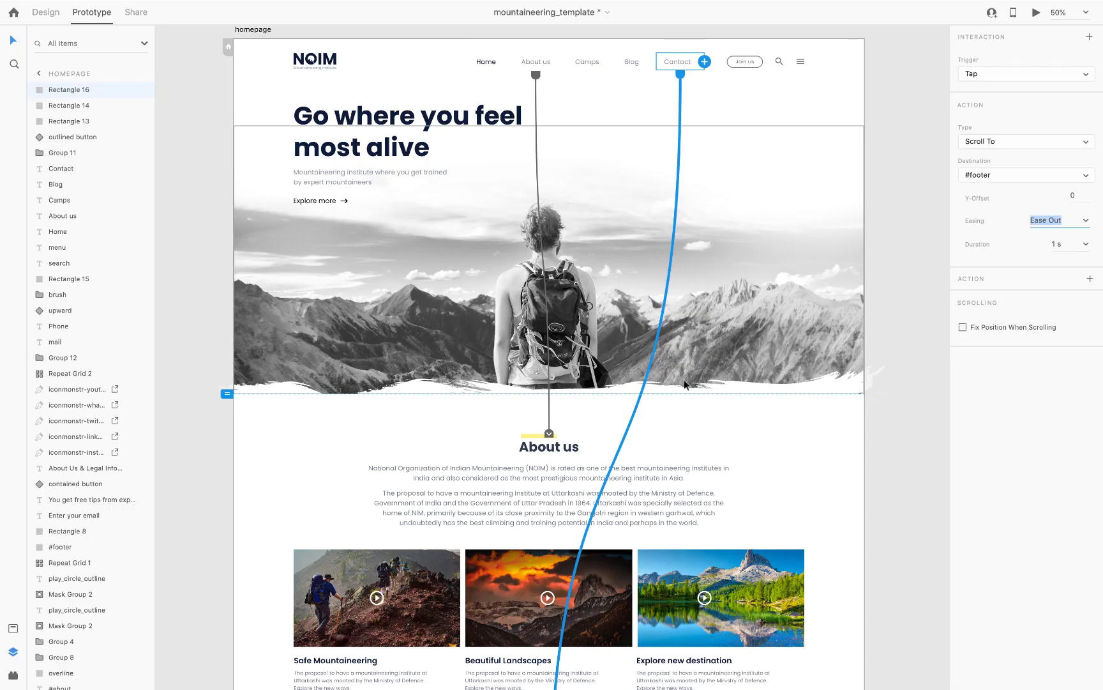
pyautogui.scroll(-6, 684, 379)
pyautogui.scroll(-1, 739, 408)
pyautogui.click(825, 474)
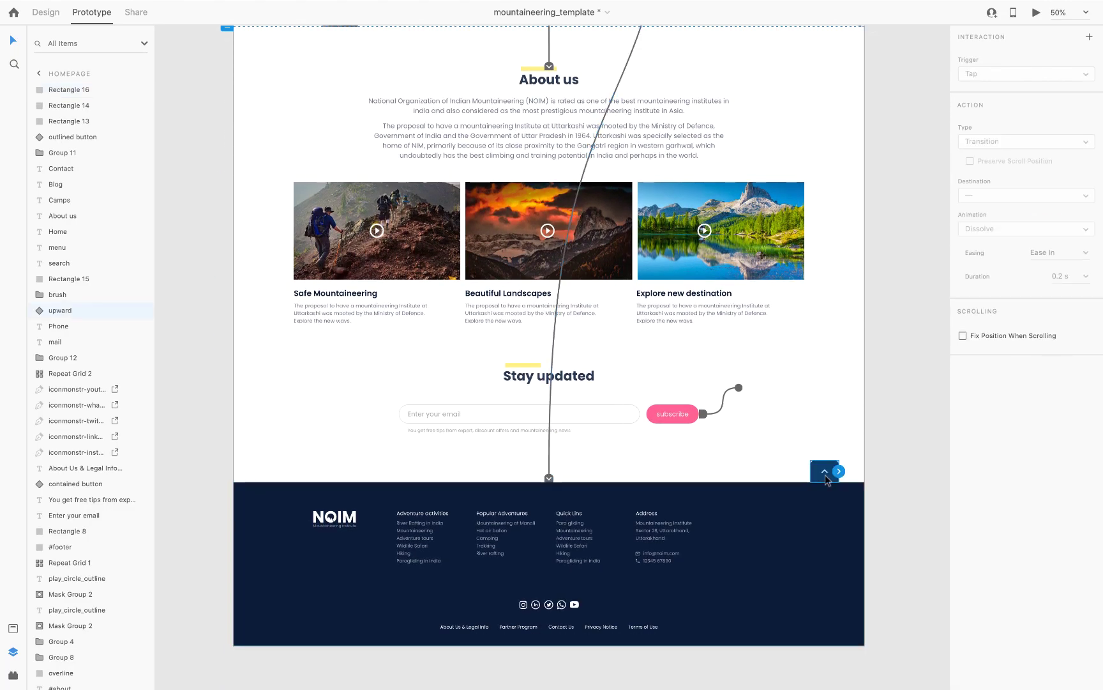
pyautogui.scroll(3, 568, 287)
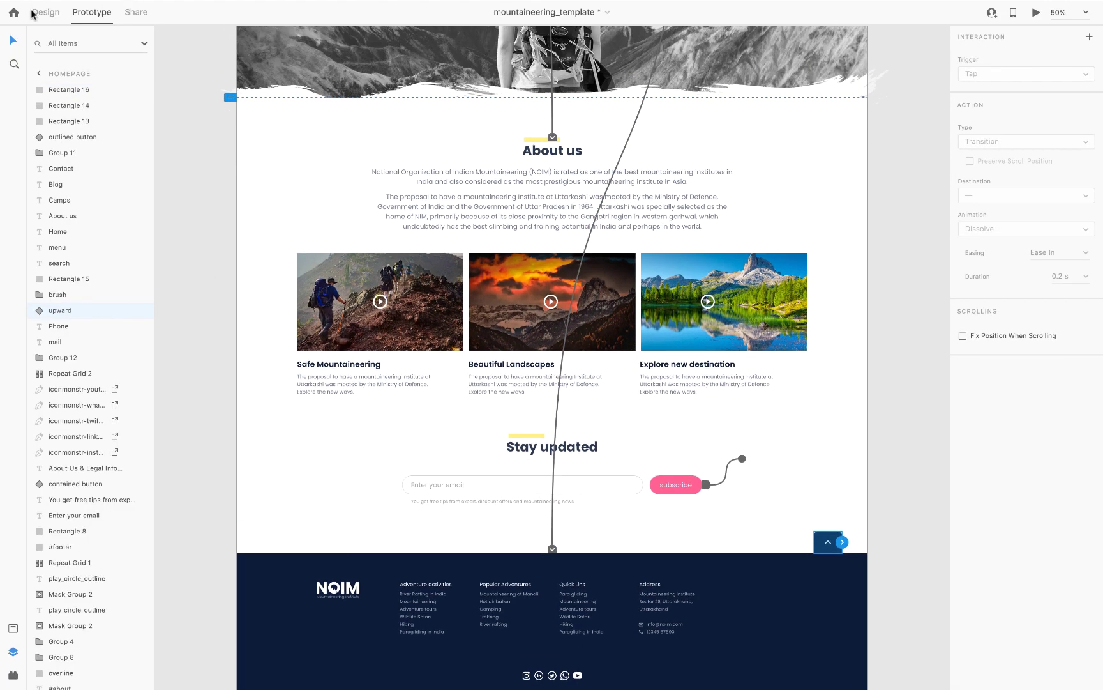
# - Rename the navigation bar background rectangle's layer to #navigation in Design mode and deselect it
pyautogui.click(32, 13)
pyautogui.scroll(12, 267, 99)
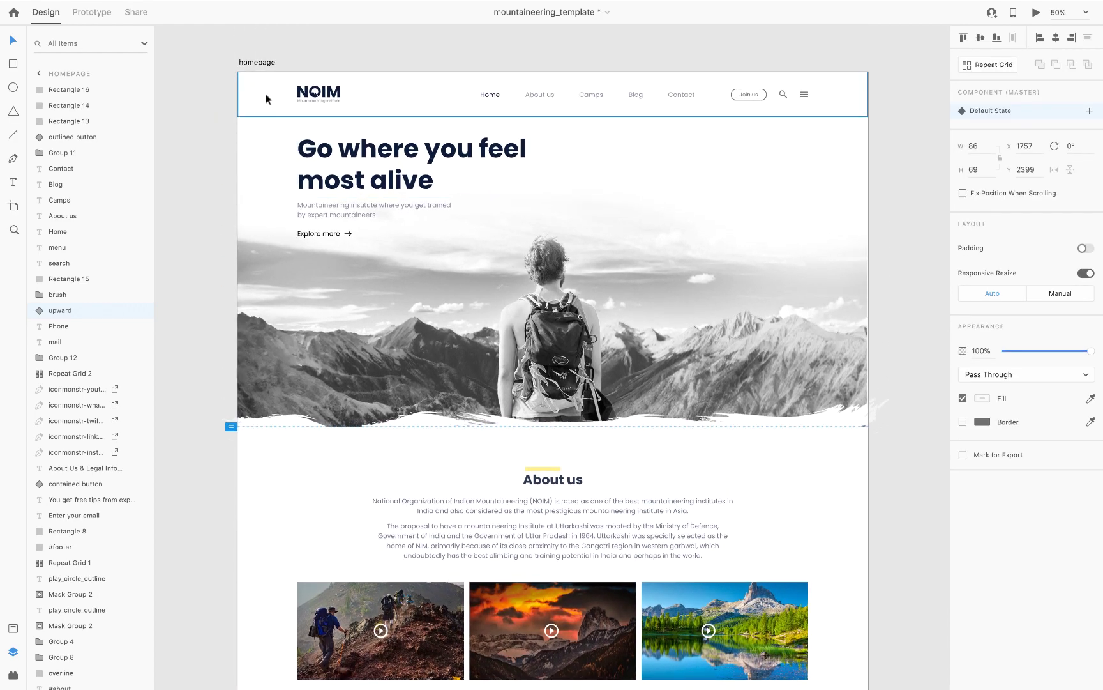
pyautogui.click(266, 99)
pyautogui.doubleClick(72, 281)
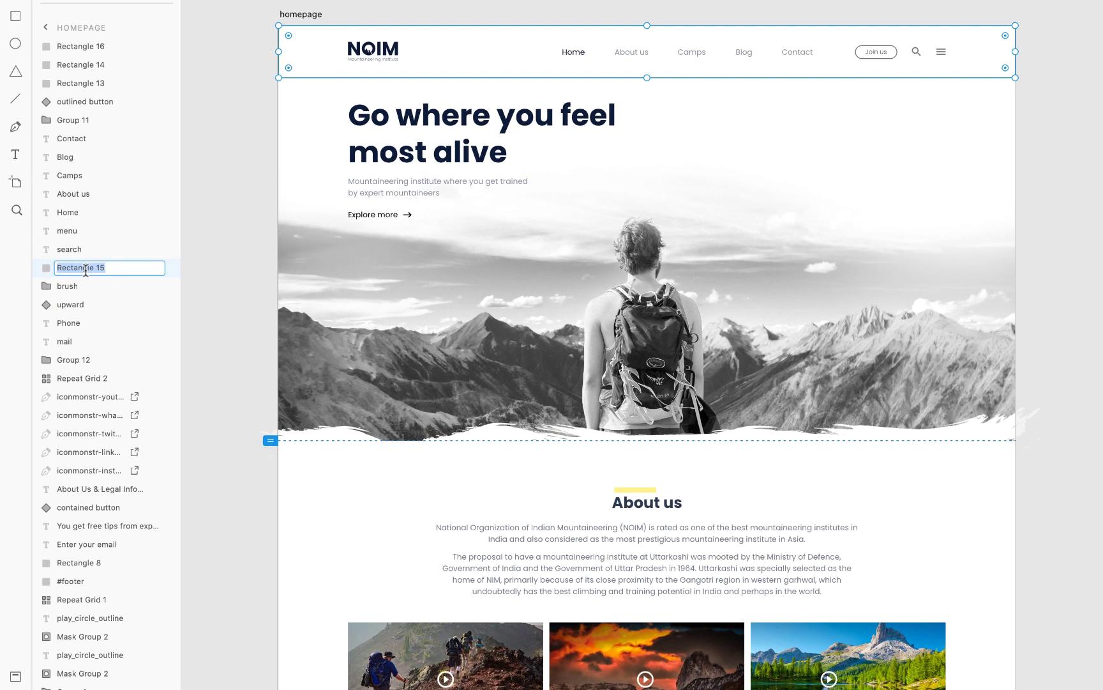
pyautogui.write('#navigation')
pyautogui.press('Return')
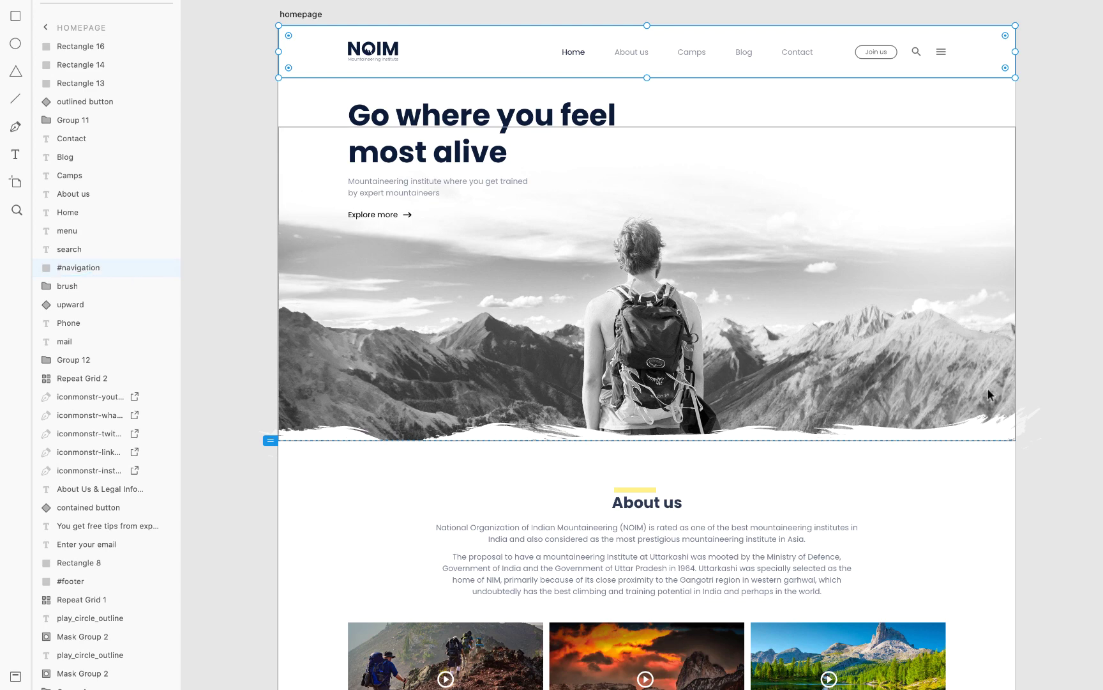
pyautogui.click(1060, 439)
# - Give the upward arrow button above the footer a tap-triggered Scroll To interaction in Prototype mode, with #navigation as its destination
pyautogui.scroll(-5, 1060, 441)
pyautogui.scroll(-2, 1061, 443)
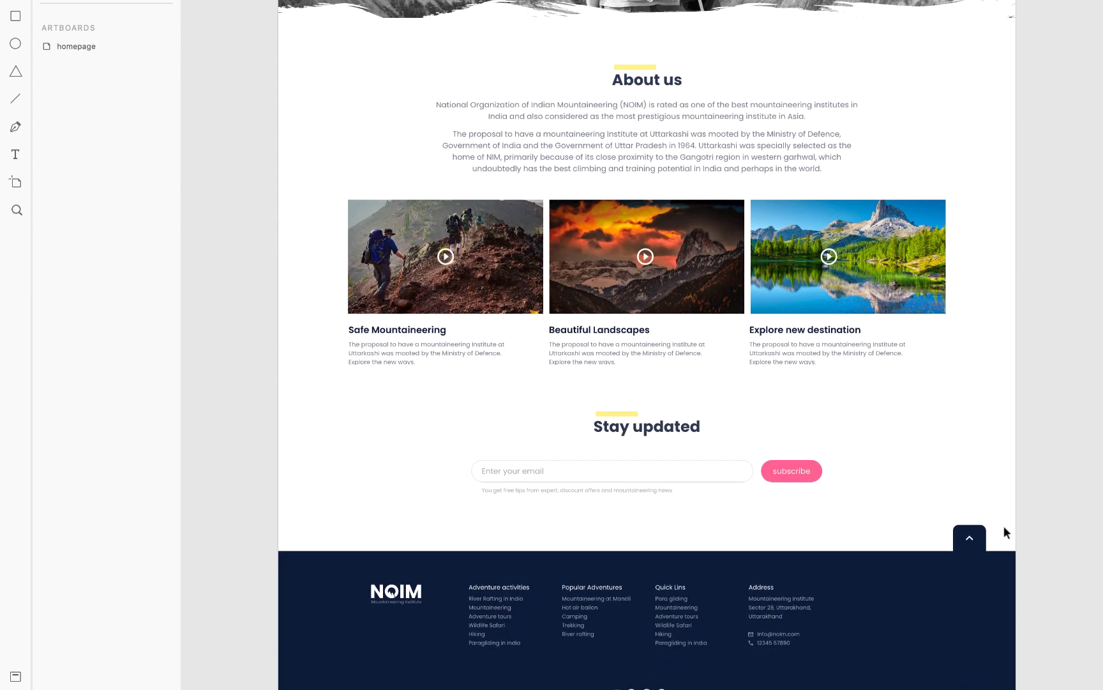
pyautogui.click(969, 536)
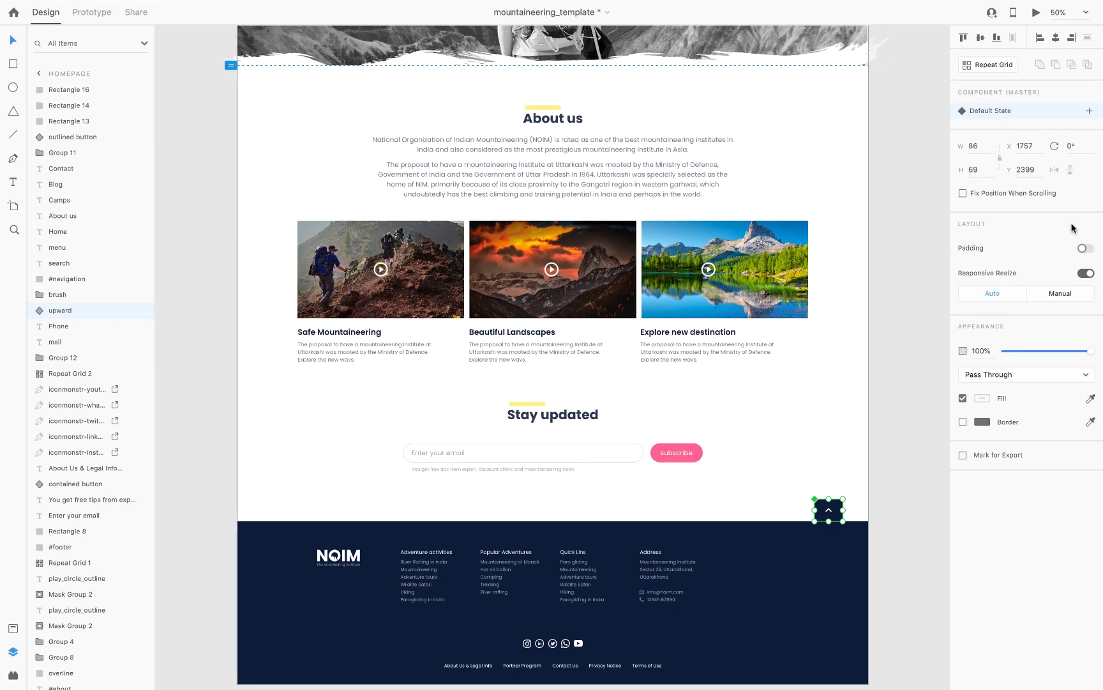
pyautogui.click(92, 12)
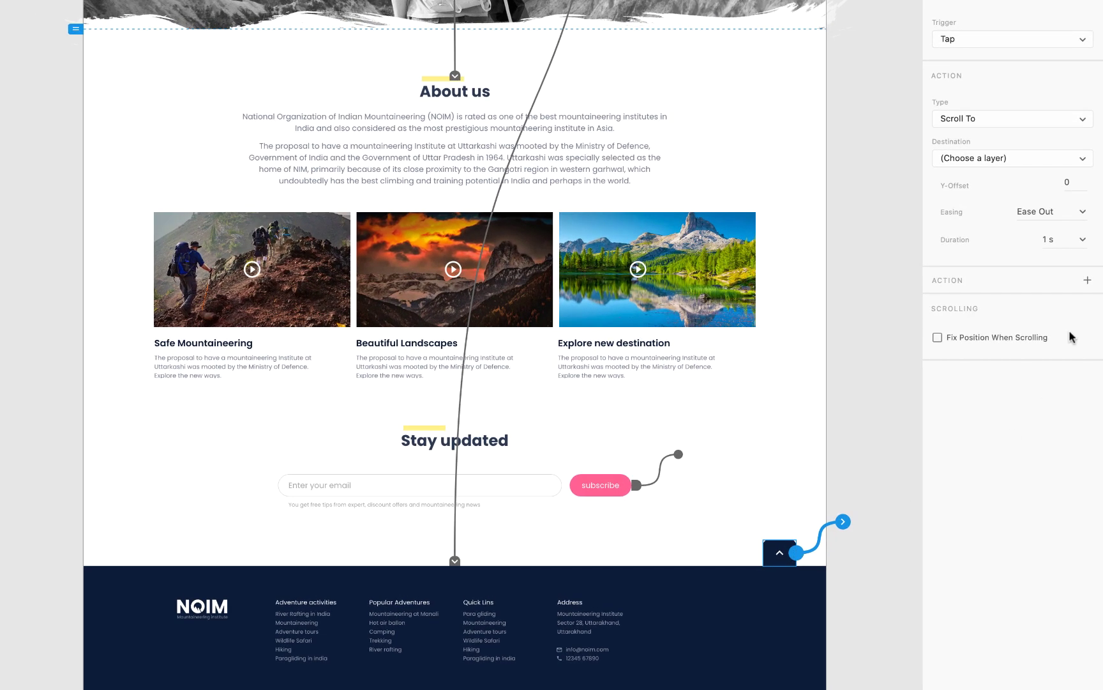
pyautogui.click(1020, 156)
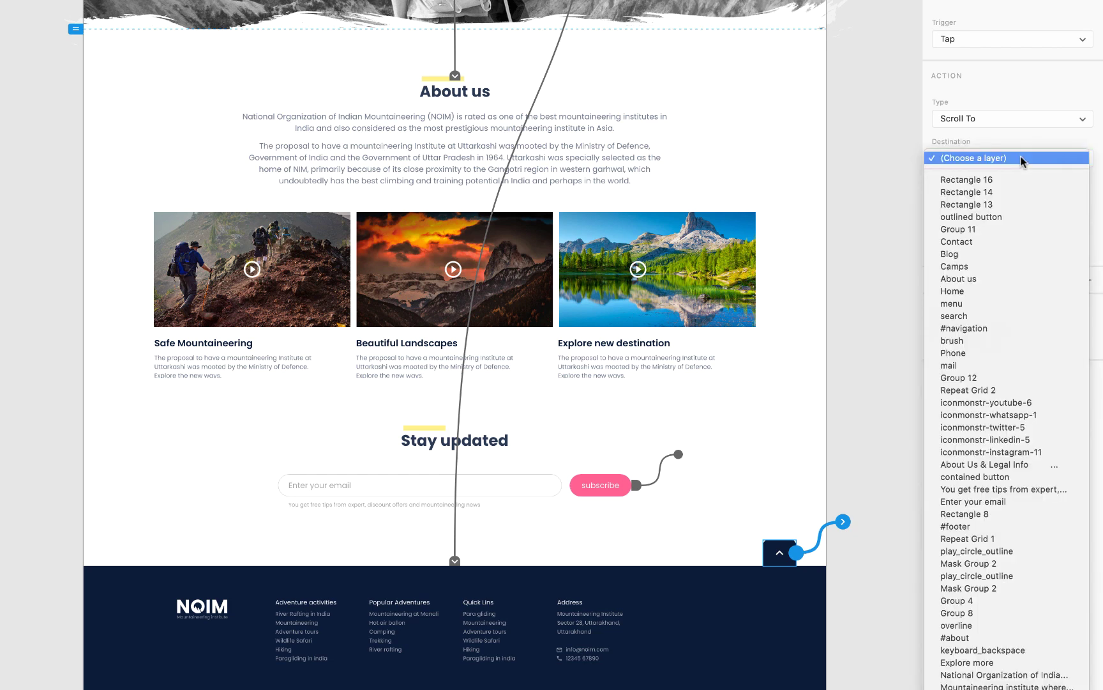
pyautogui.click(1016, 328)
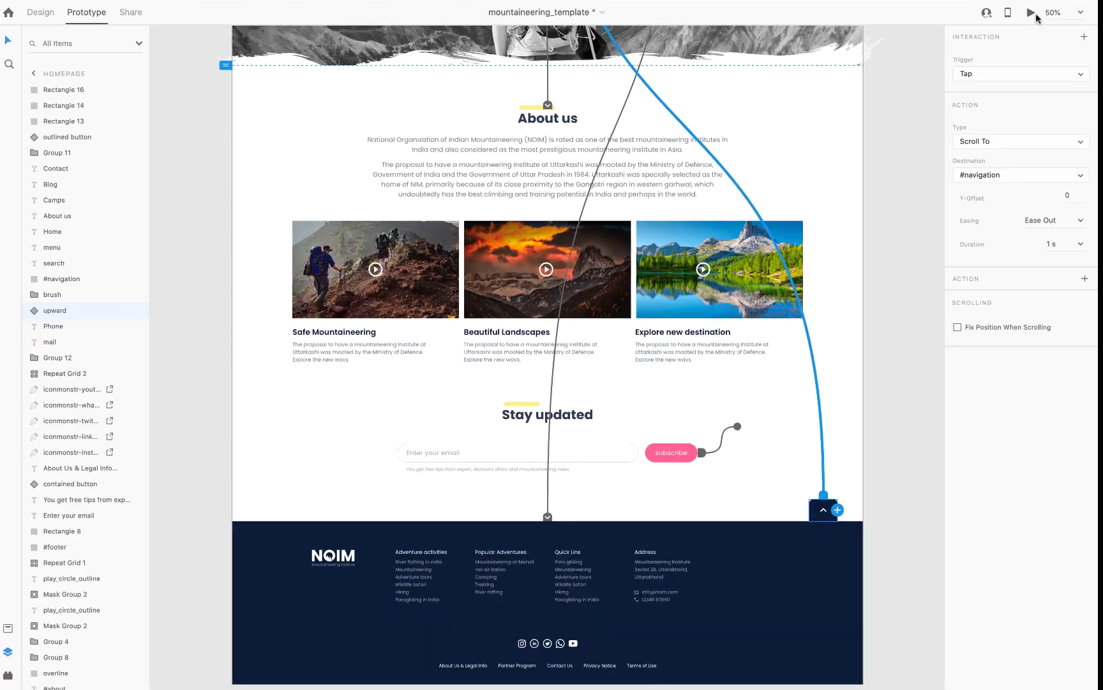
# - Preview the prototype and test scrolling to the footer with the Contact link and back up with the upward arrow button
pyautogui.click(1032, 14)
pyautogui.click(774, 82)
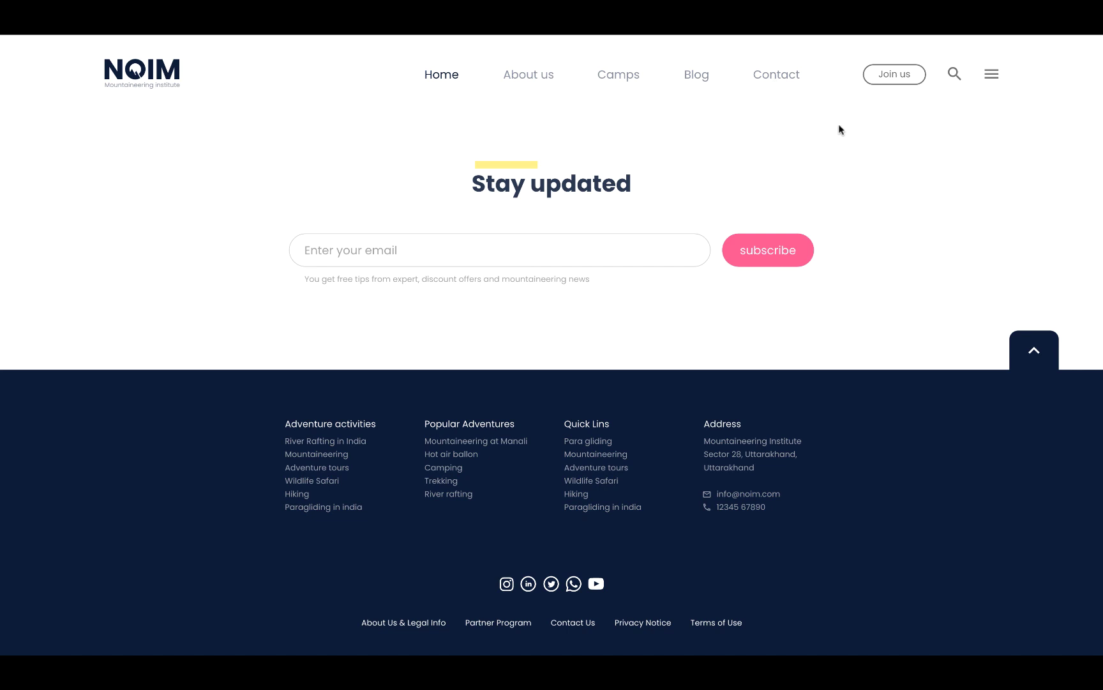
pyautogui.click(1038, 355)
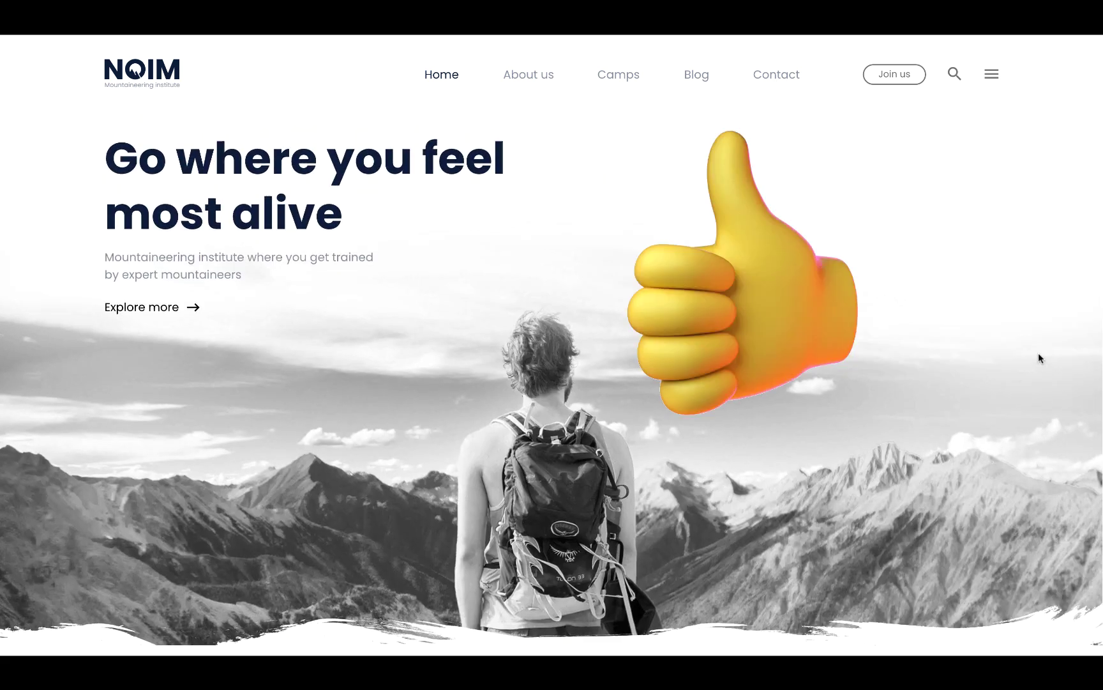